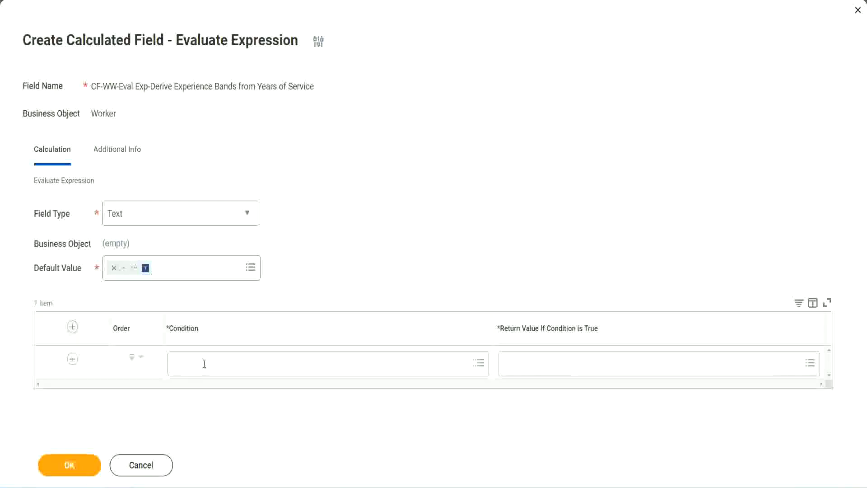
- Copy the field name 'CF-WW-TF-Length of Service between 0 and 7 years' from line 13 of the Notepad++ notes
click(204, 364)
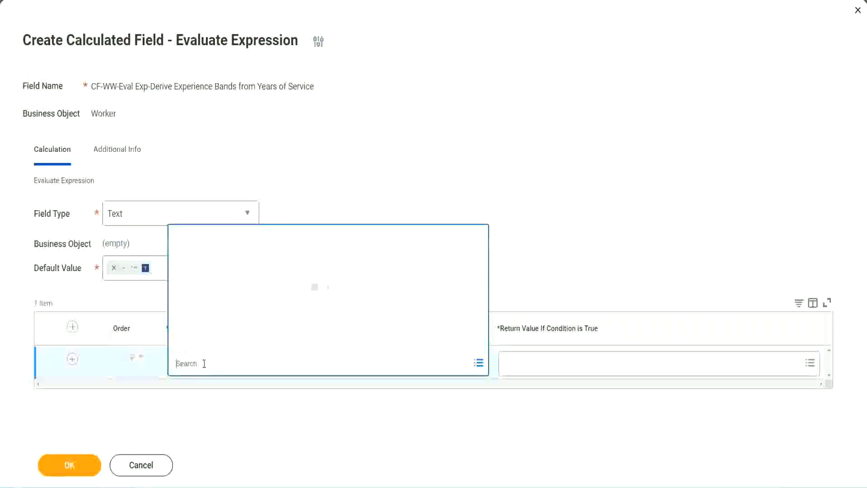
click(333, 205)
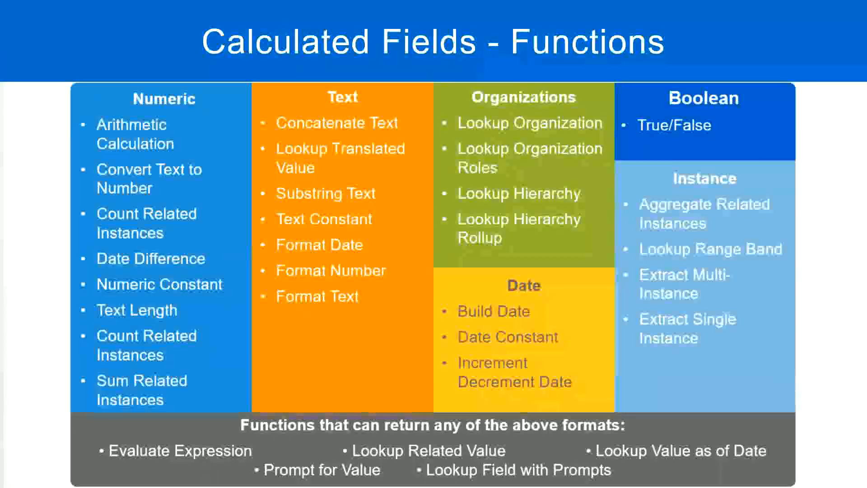
key(alt+Tab)
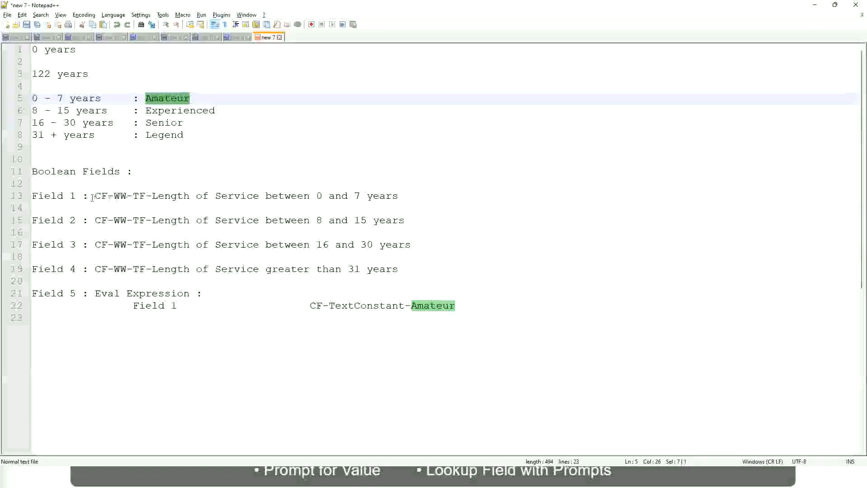
drag(98, 195, 399, 199)
key(ctrl+c)
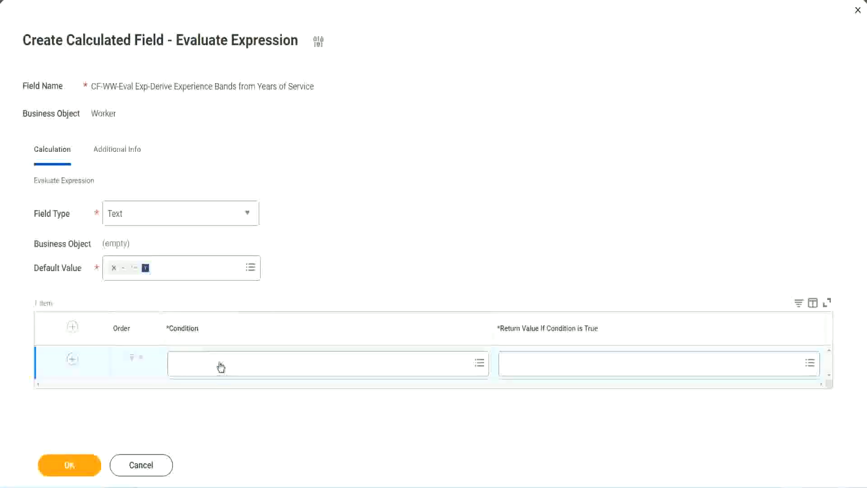
- Paste and select 'CF-WW-TF-Length of Service between 0 and 7 years' as the first row's condition
click(221, 366)
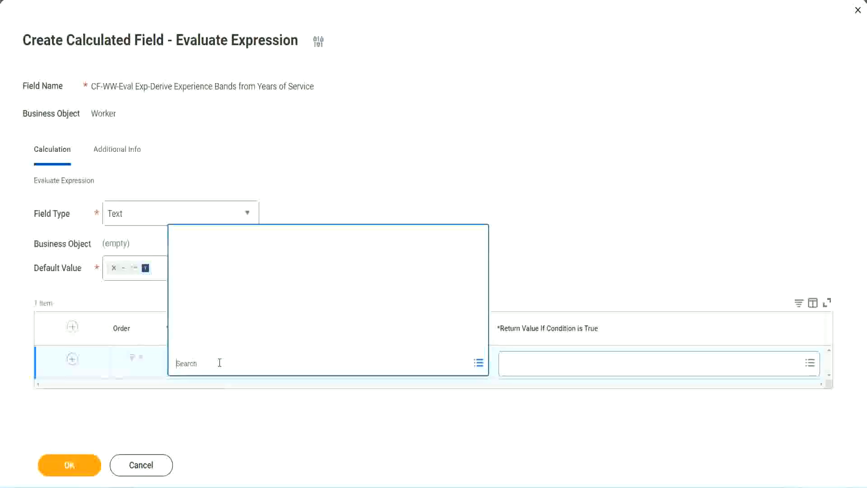
key(ctrl+v)
key(Return)
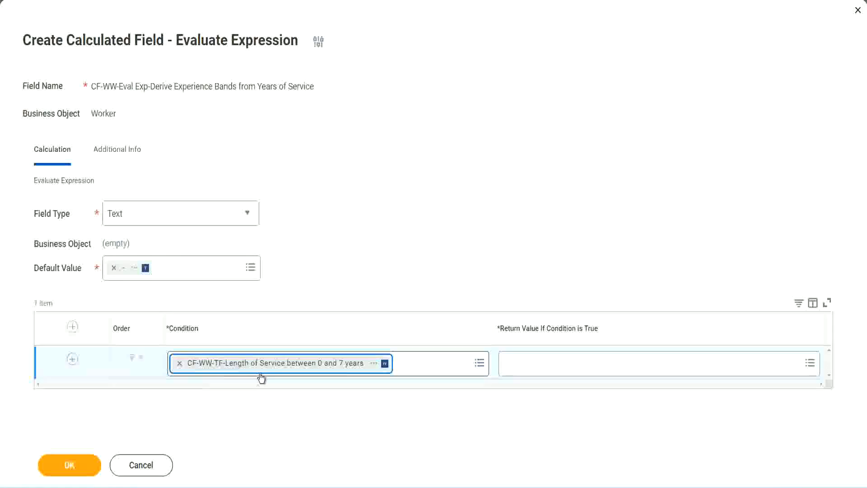
click(401, 255)
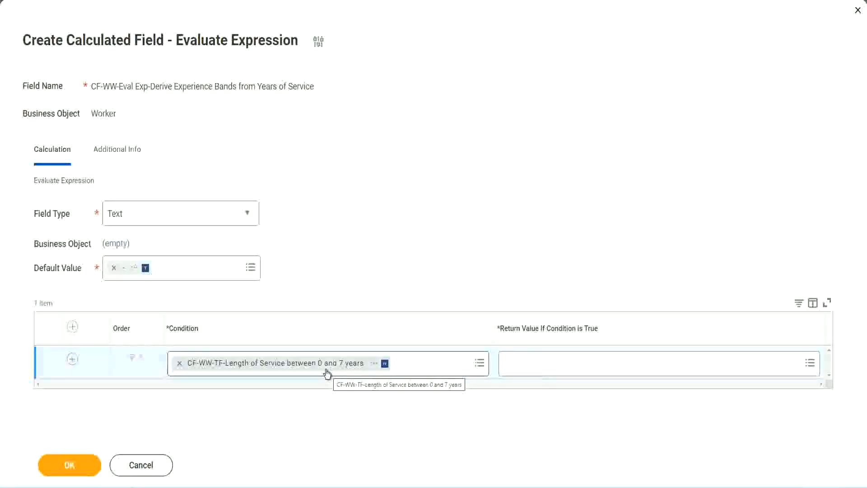
click(563, 370)
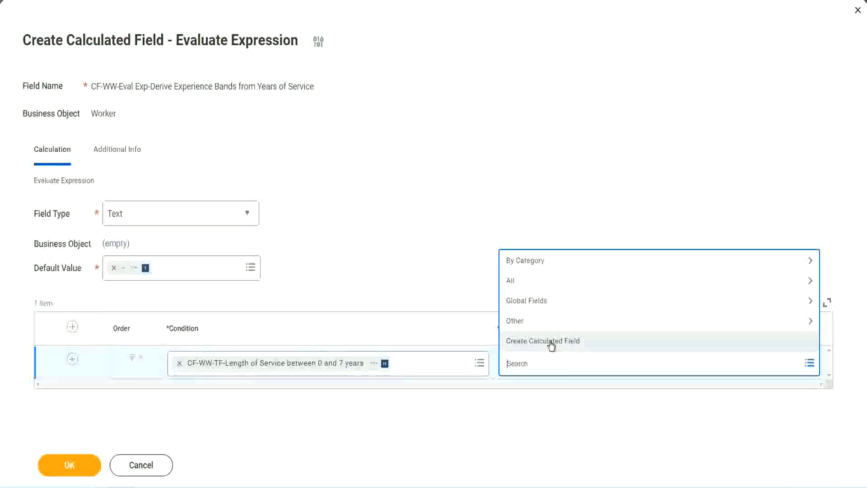
- Try a misspelled 'Amaterue' search for the first row's return value, then reopen its choices
click(503, 226)
click(523, 367)
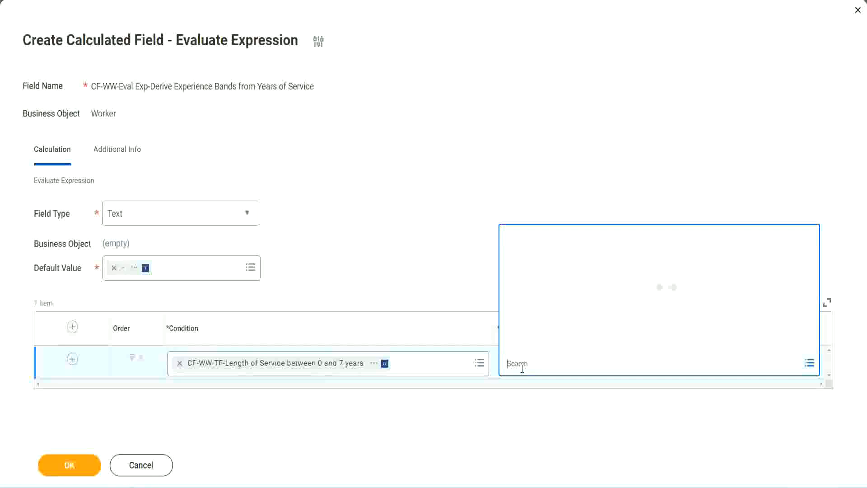
text(Amaterue)
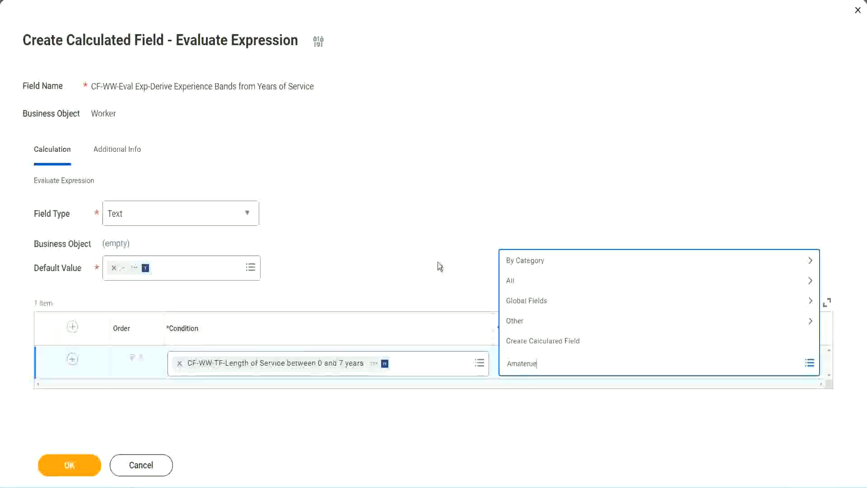
click(438, 263)
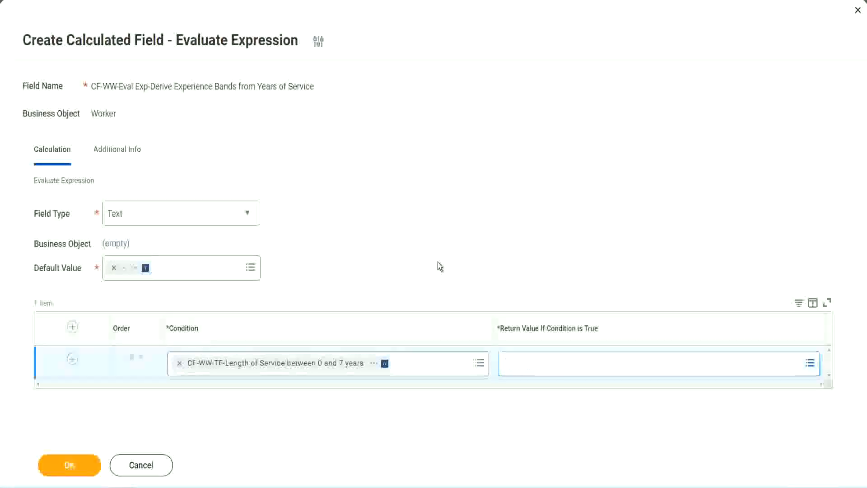
click(546, 371)
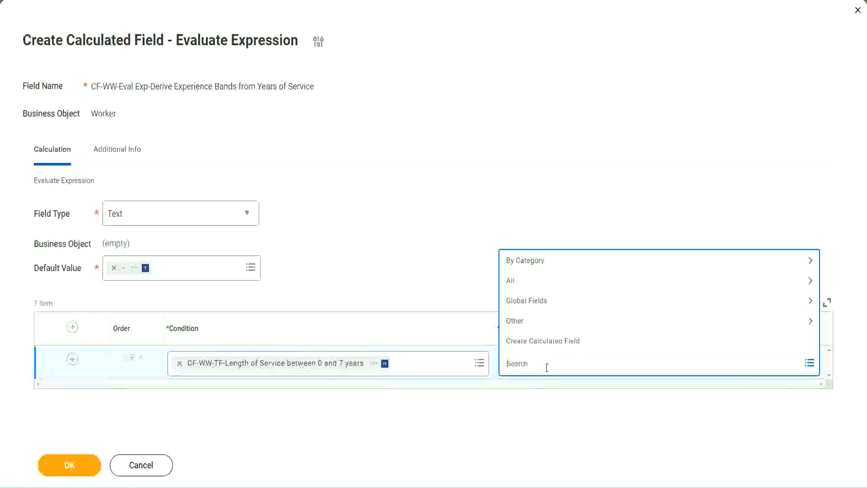
click(437, 266)
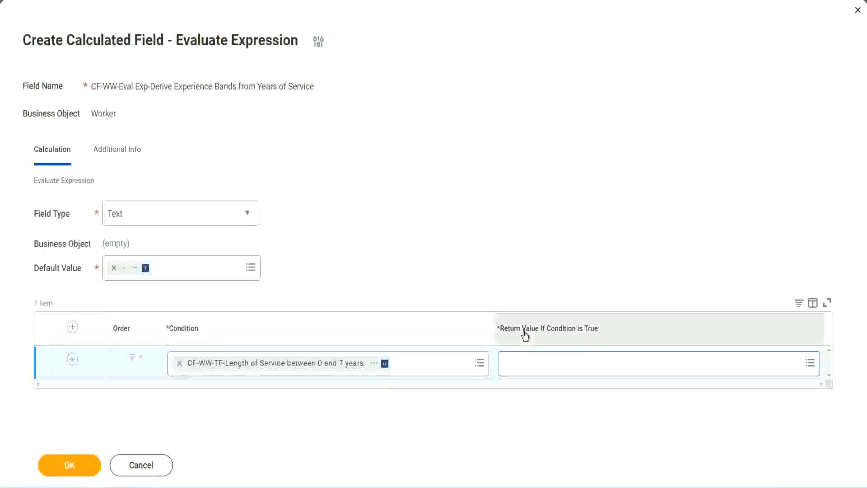
click(562, 366)
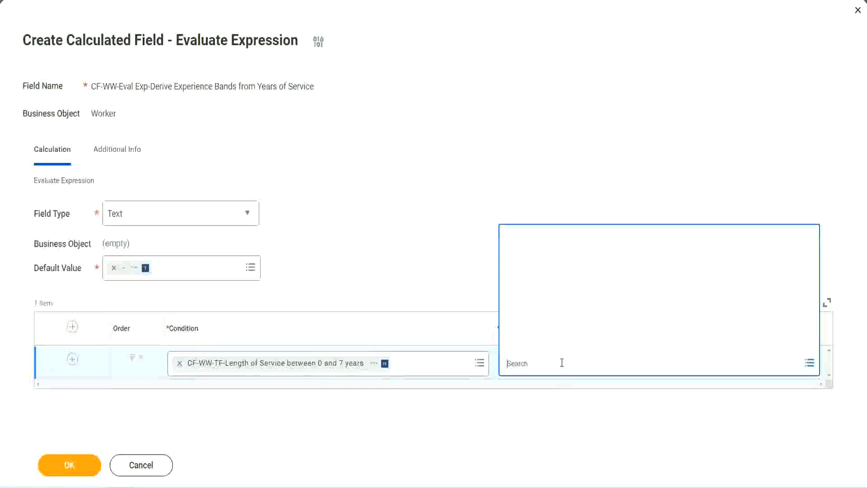
- Start a new calculated field for the return value and name it CF-WW-TC-Amateur
click(555, 344)
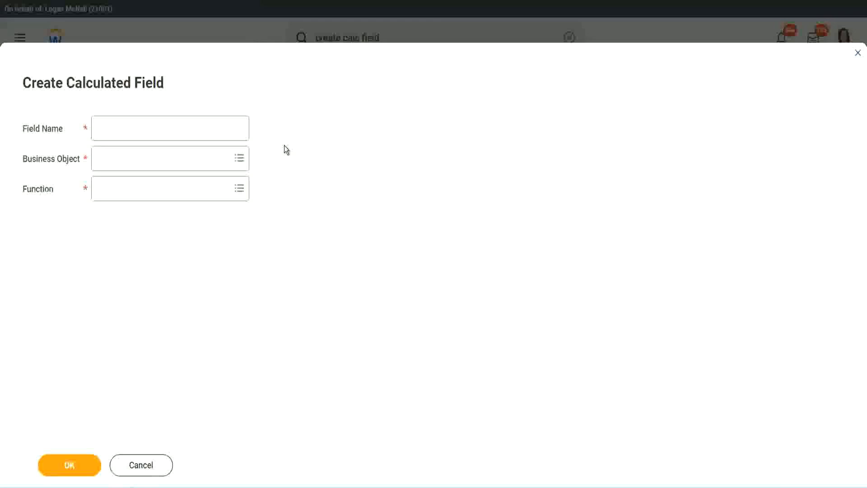
click(104, 129)
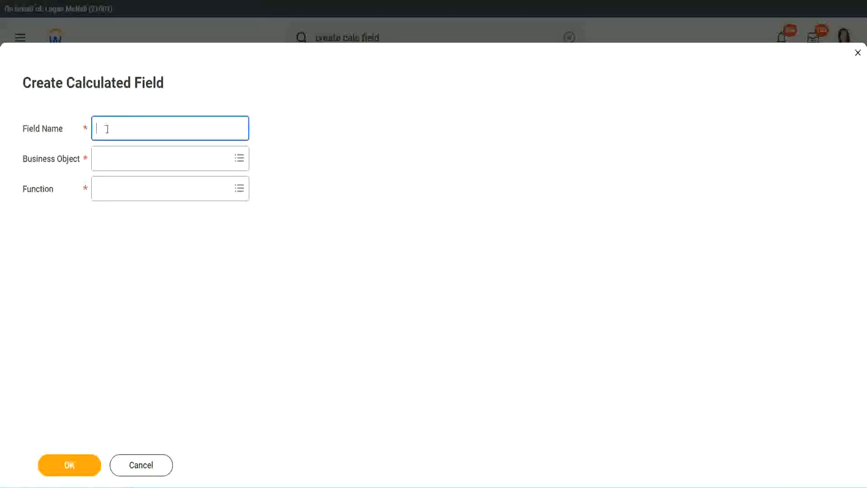
text(CF-TC-Amateur)
click(107, 128)
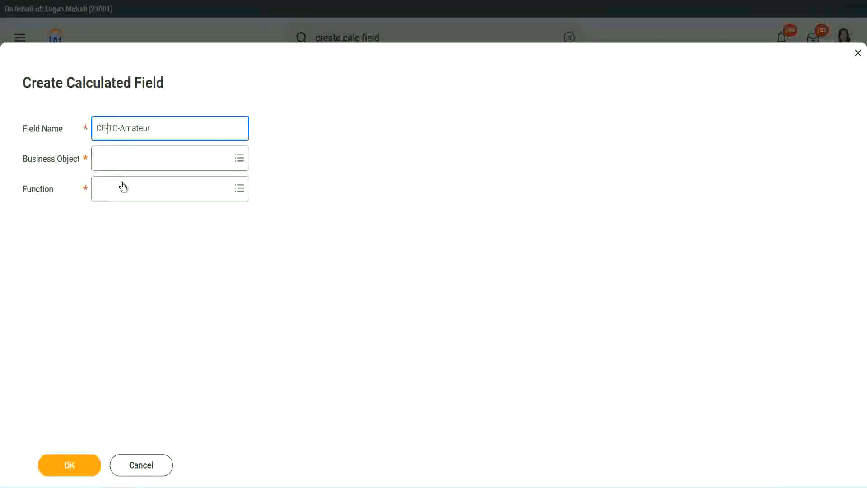
text(WW-)
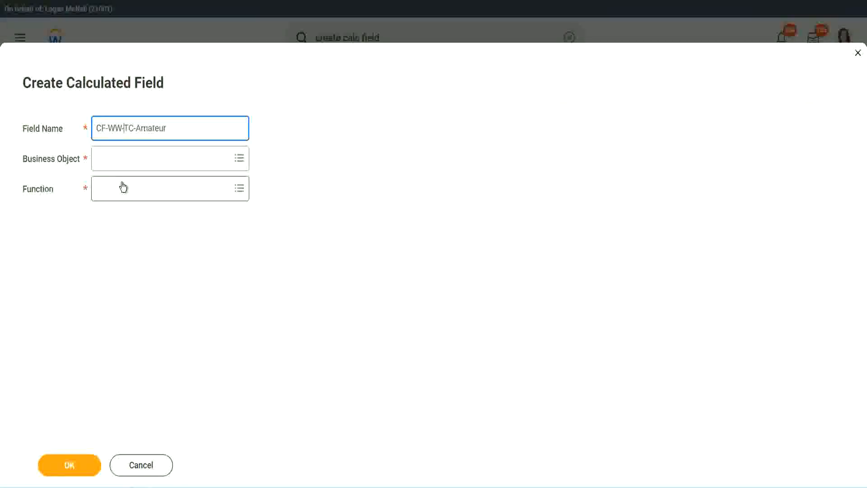
- Set the new field's Business Object to Global after a mistaken 'worker' search
click(122, 159)
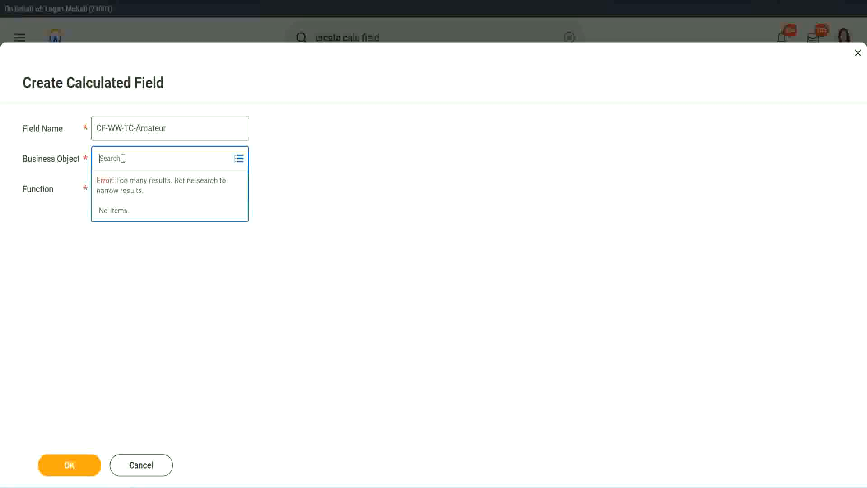
text(worker)
key(BackSpace)
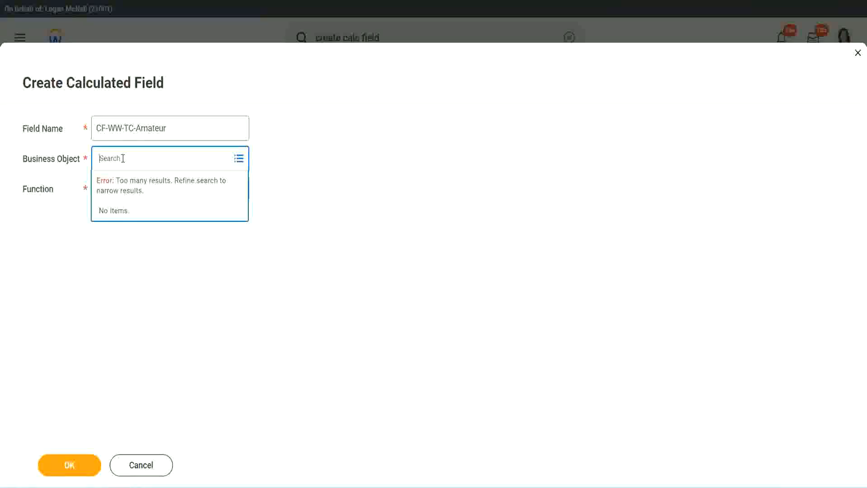
text(globa)
text(l)
key(Return)
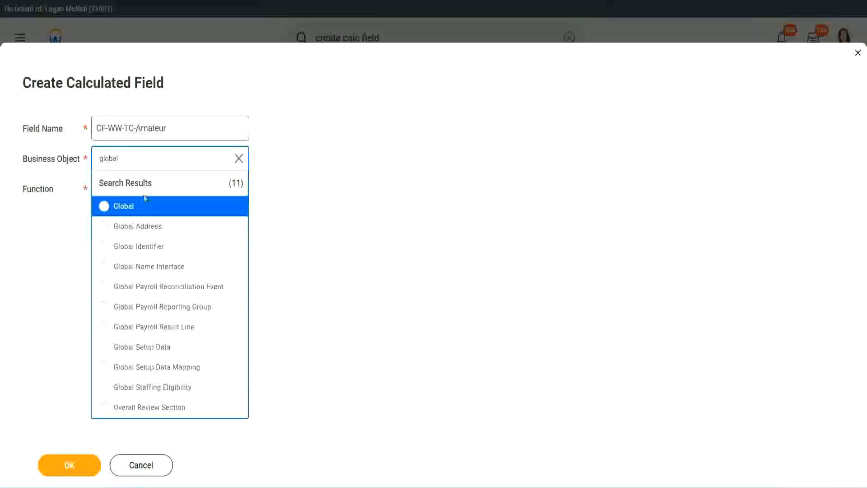
click(110, 207)
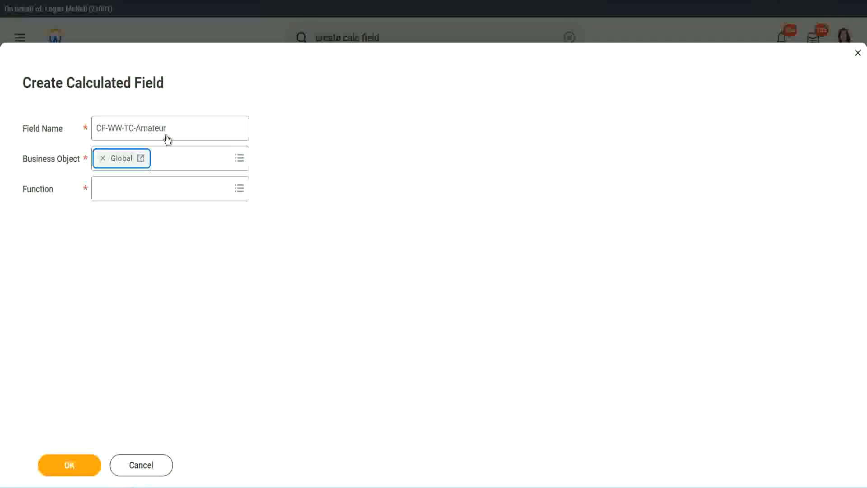
triple_click(224, 122)
click(188, 128)
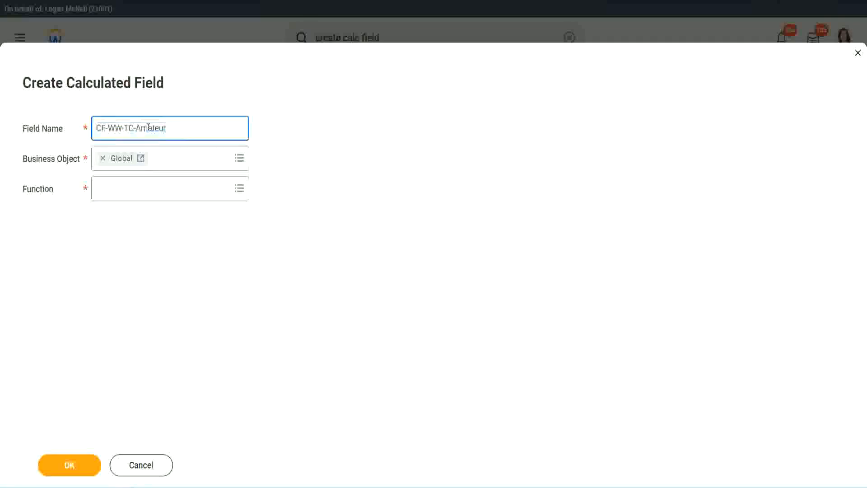
double_click(171, 126)
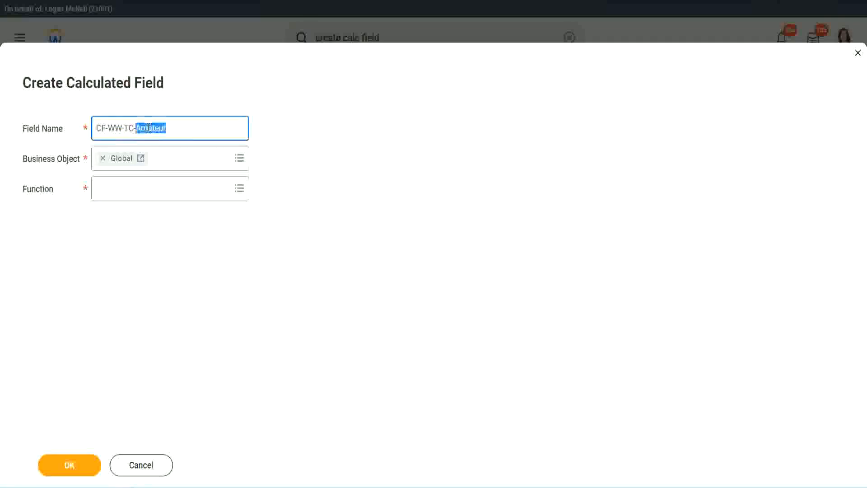
click(179, 126)
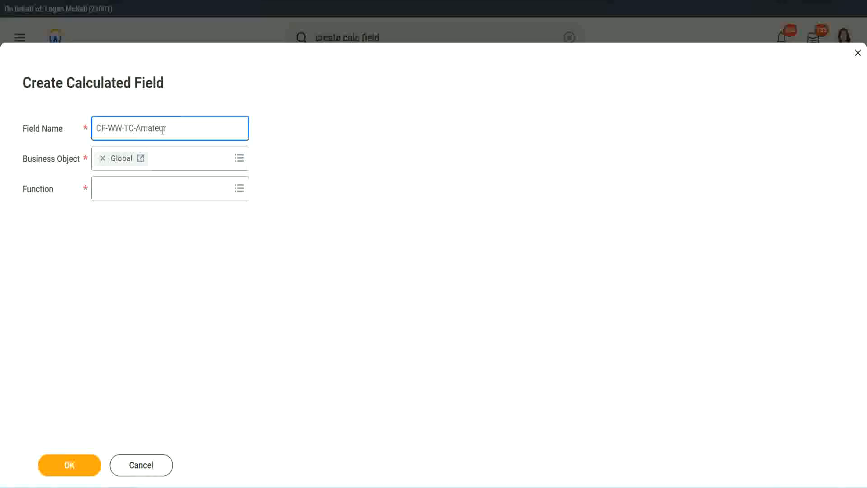
double_click(162, 129)
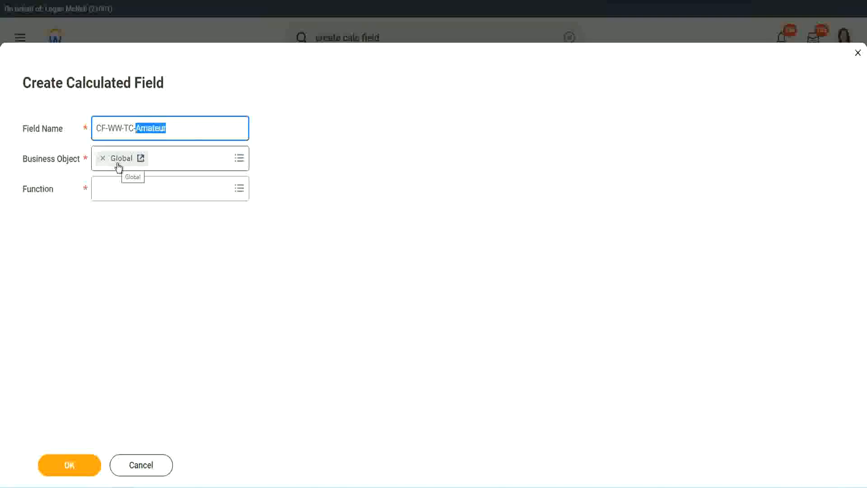
click(121, 188)
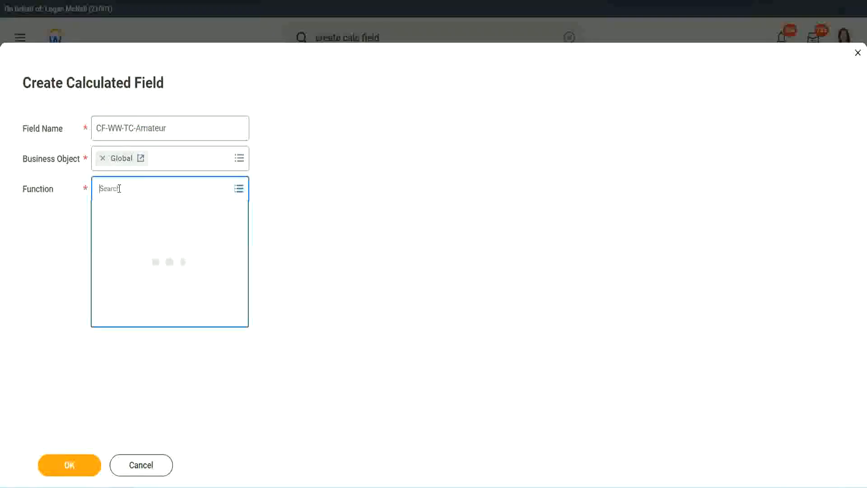
- Make the field a Text Constant with the value 'Amateur' and save it
text(text cal)
text(s)
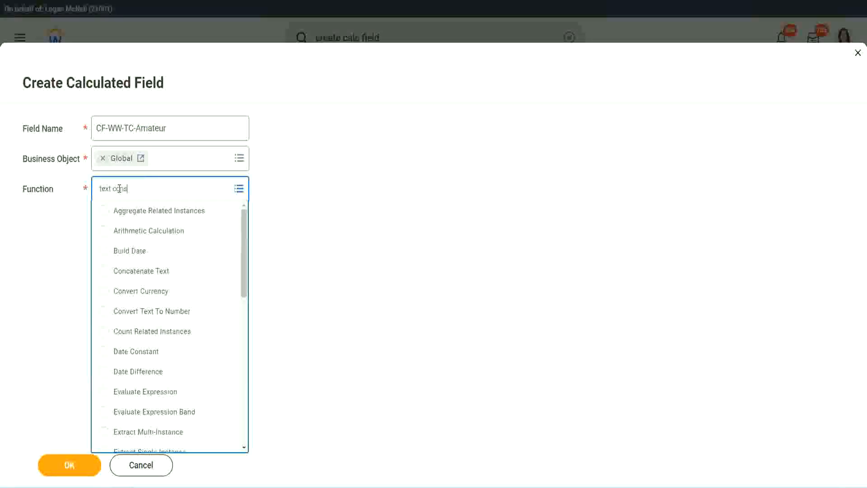
key(Return)
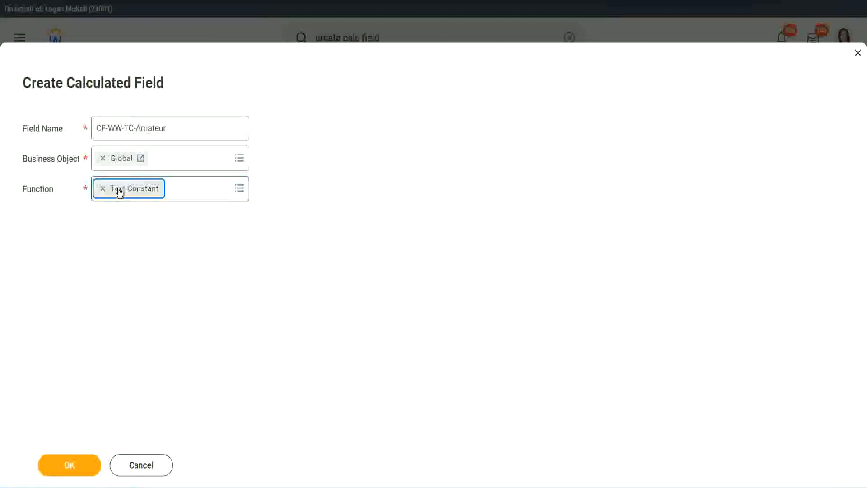
click(72, 470)
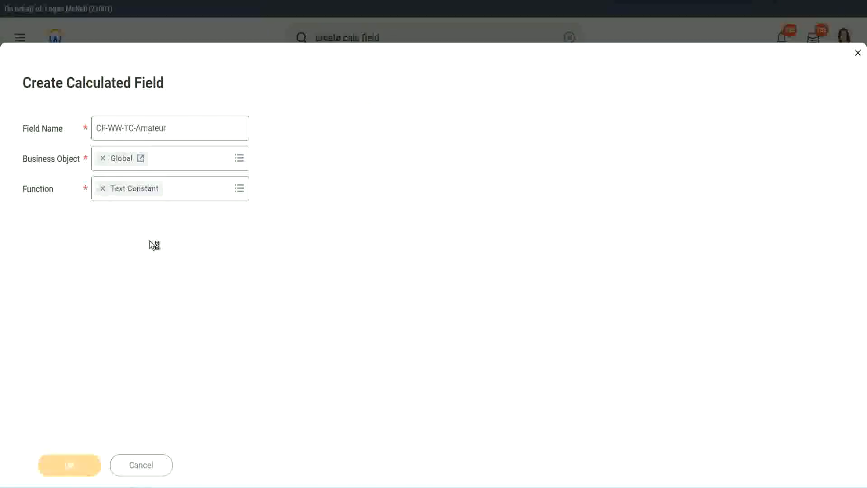
click(144, 256)
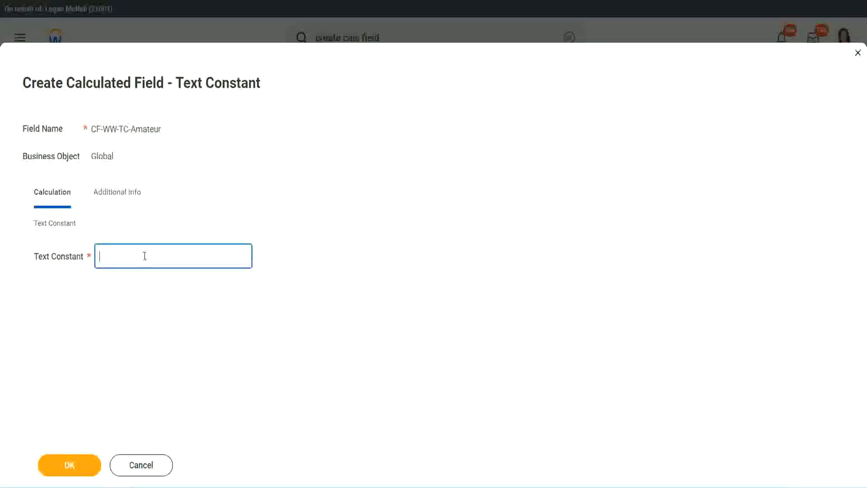
text(Amateur)
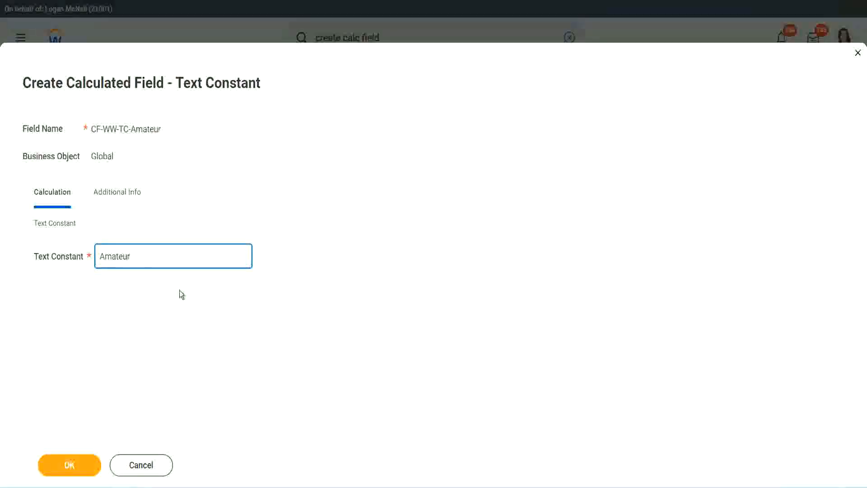
click(68, 466)
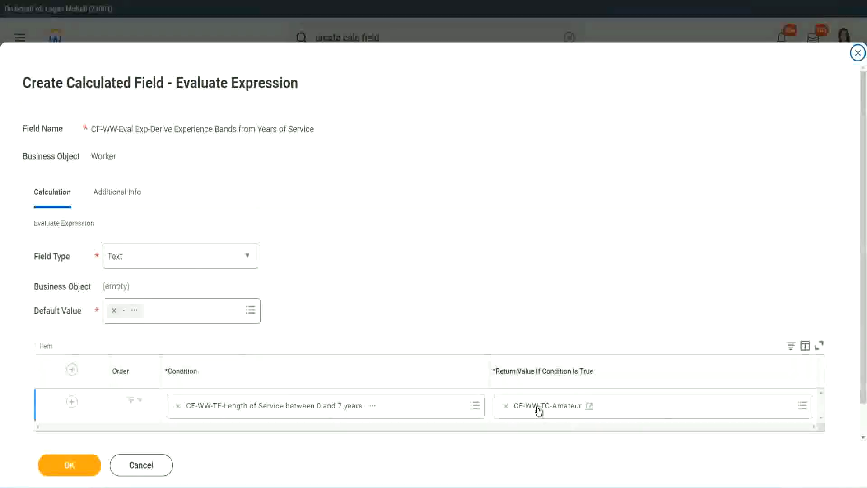
- Copy the CF-WW-TC-Amateur name as text and add another condition row
right_click(537, 409)
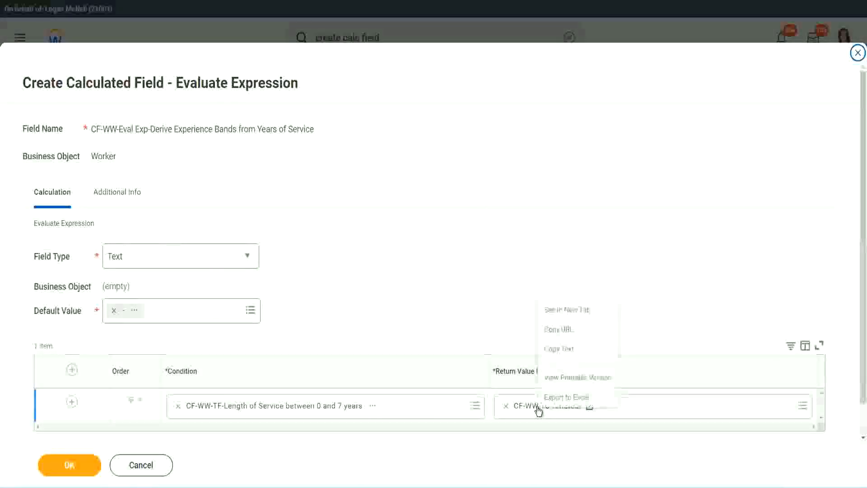
click(567, 351)
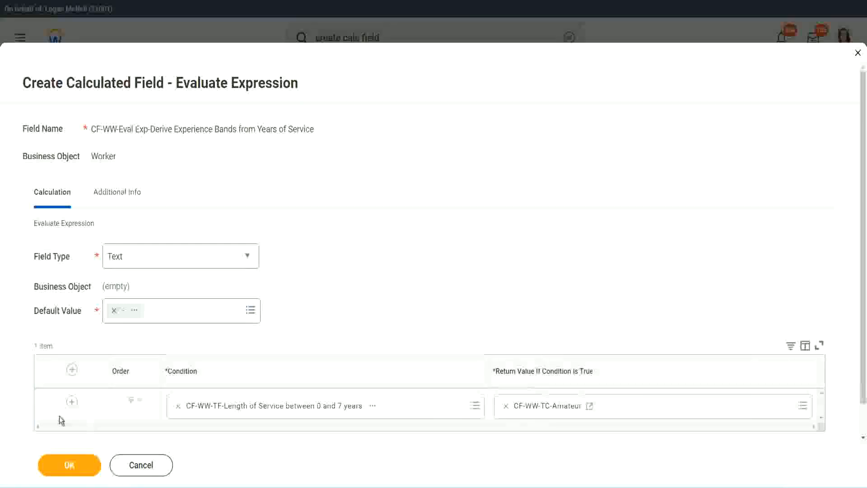
click(69, 407)
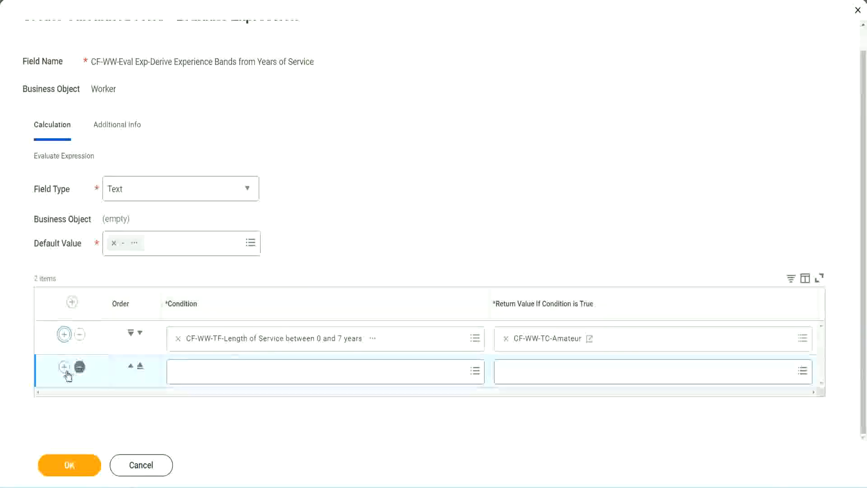
click(66, 369)
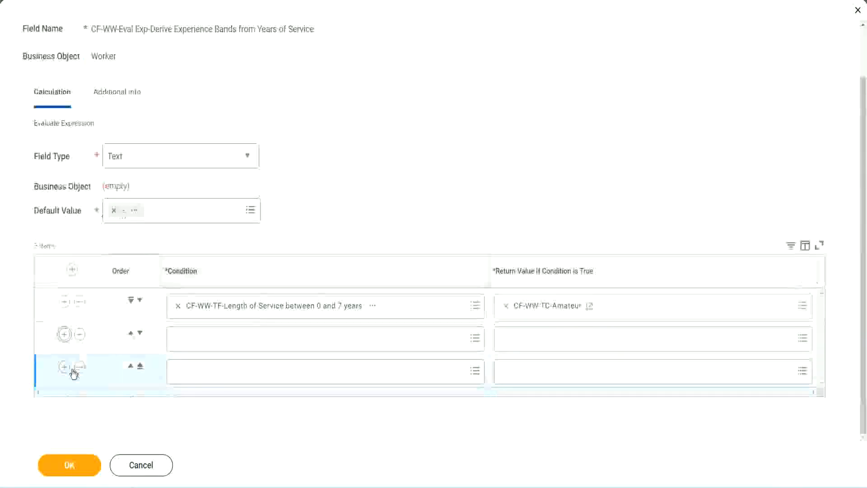
- Set rows 2 and 3 to the 8–15 and 16–30 years service fields, and search 'cf-ww tf 31' for row 4
click(214, 341)
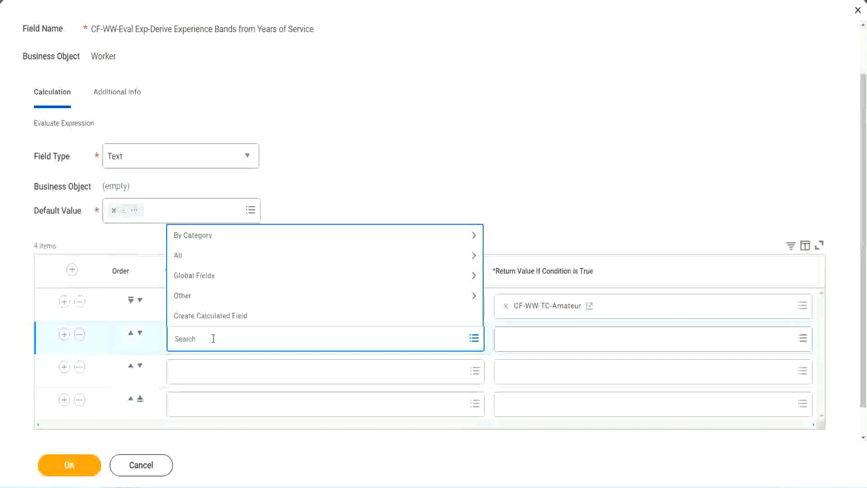
text(cf-ww)
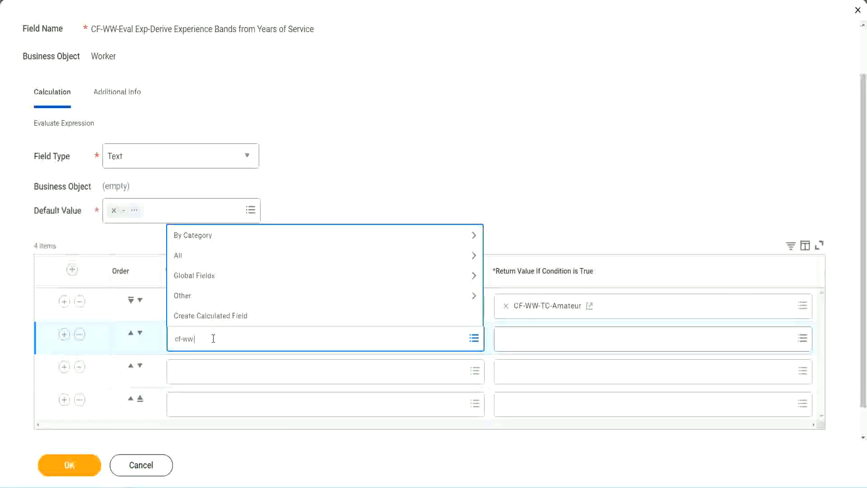
text(-tc)
key(Return)
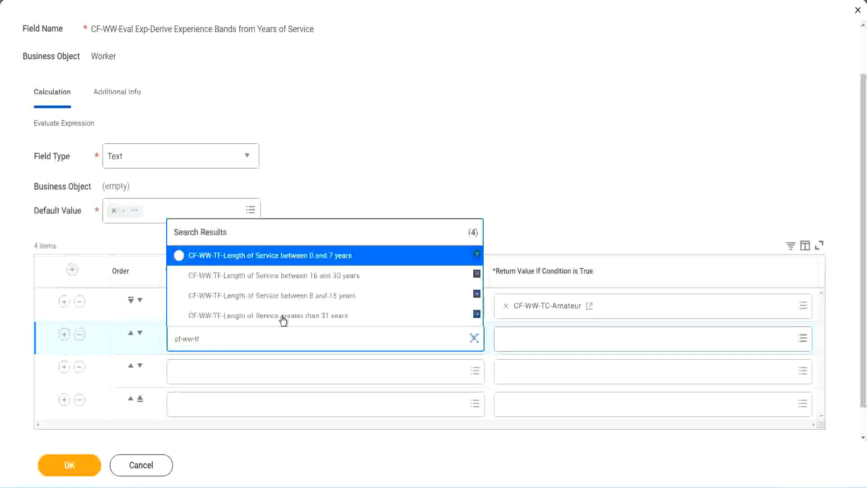
click(334, 297)
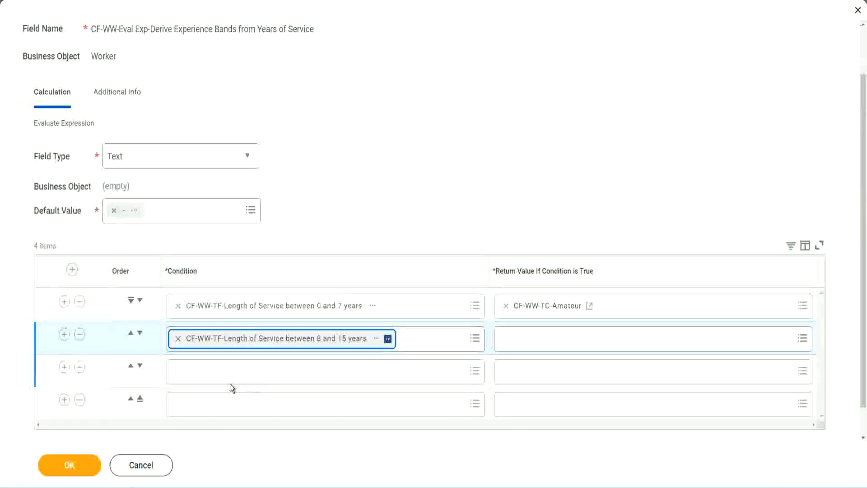
click(218, 370)
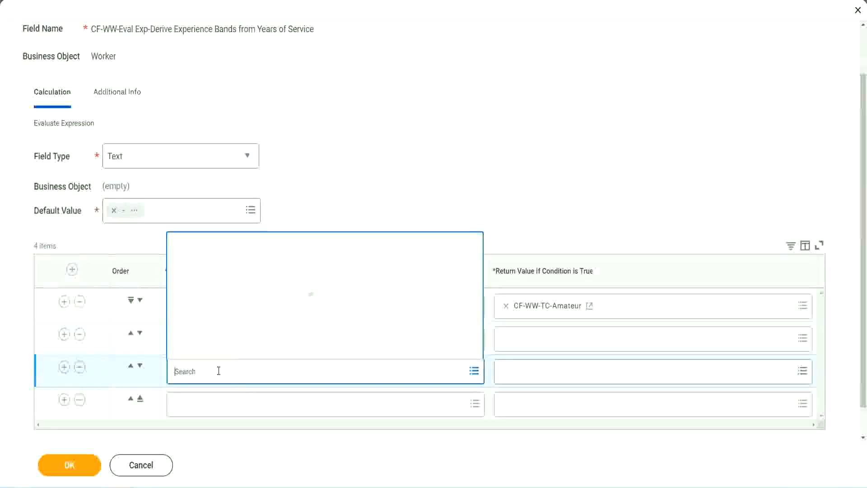
text(cf-ww-tf)
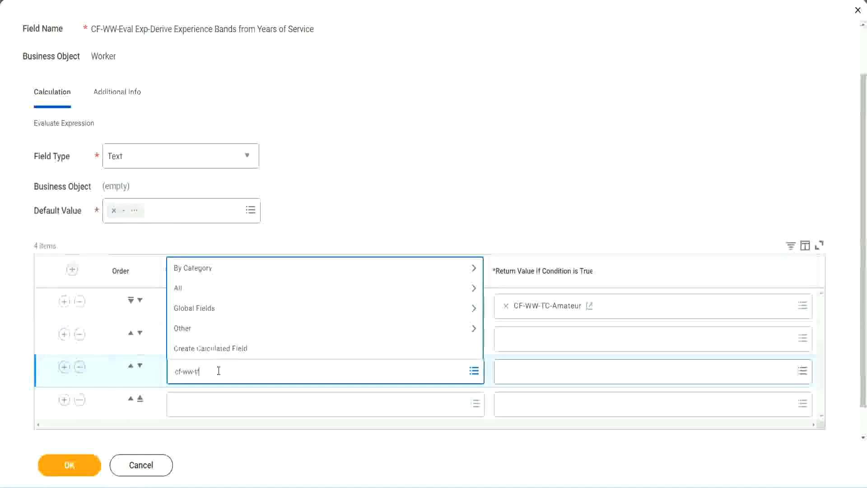
key(Return)
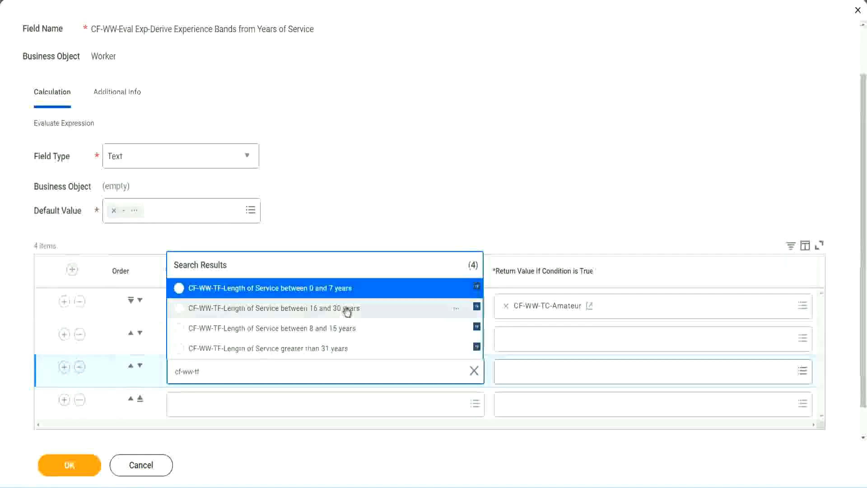
click(348, 311)
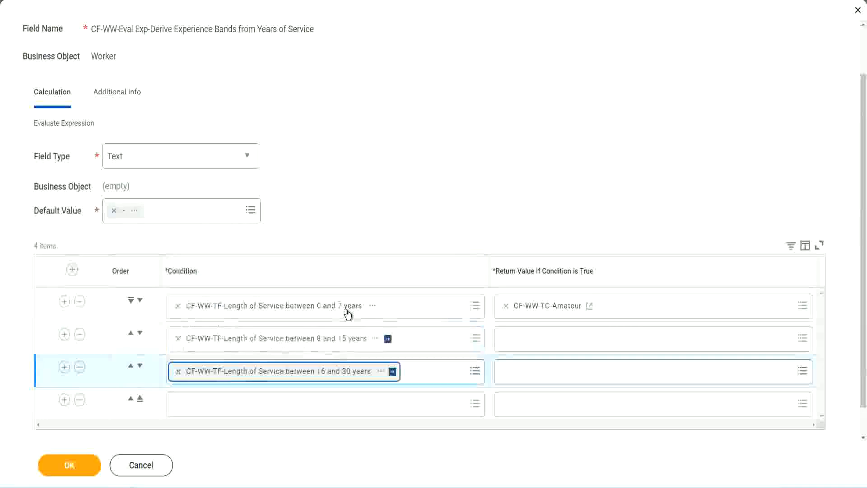
click(204, 405)
text(c)
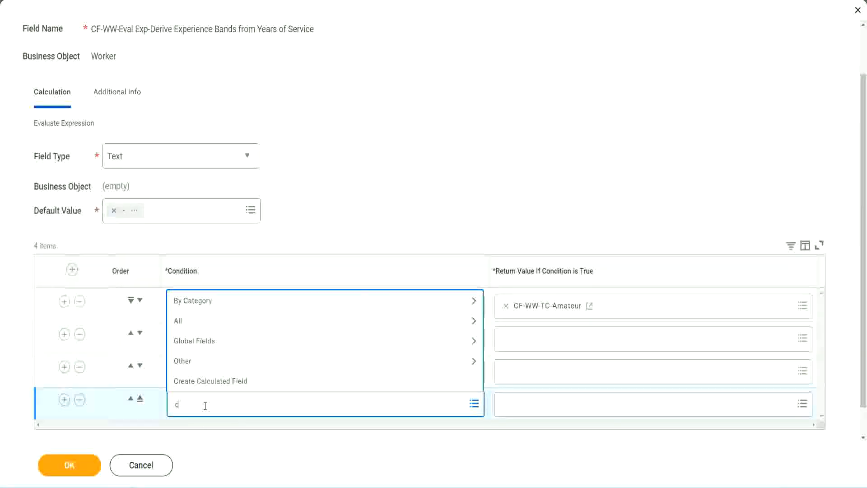
text(f-ww)
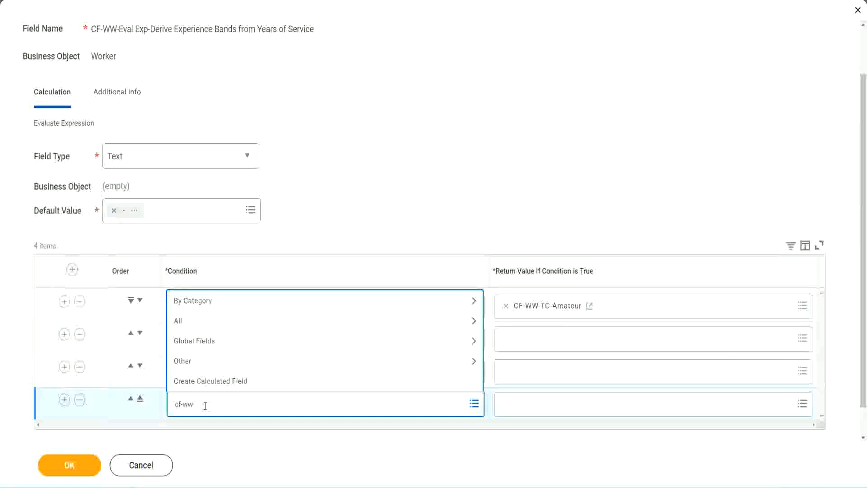
text( tf 31)
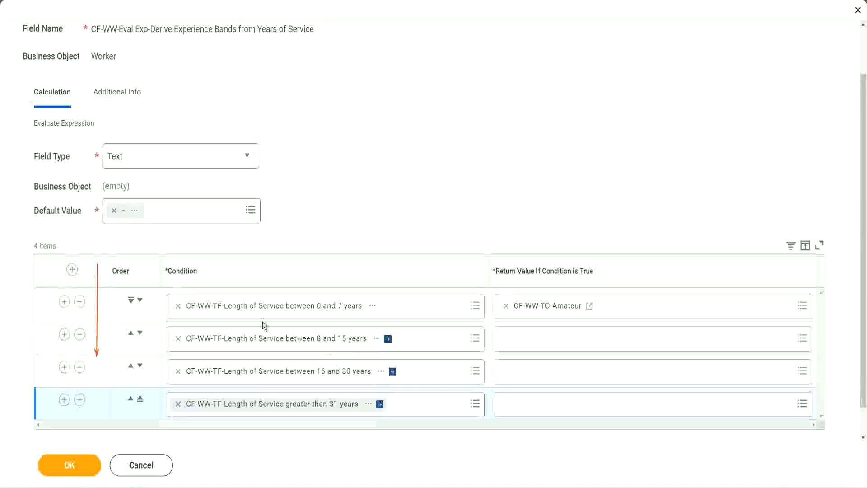
- Test reordering the 8–15 years row, copy the CF-WW-TC-Amateur name, and restore ascending order
click(131, 334)
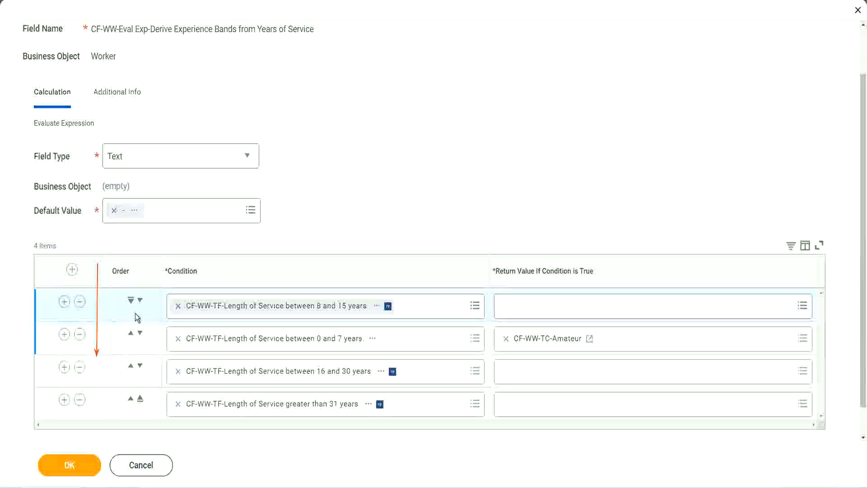
click(140, 300)
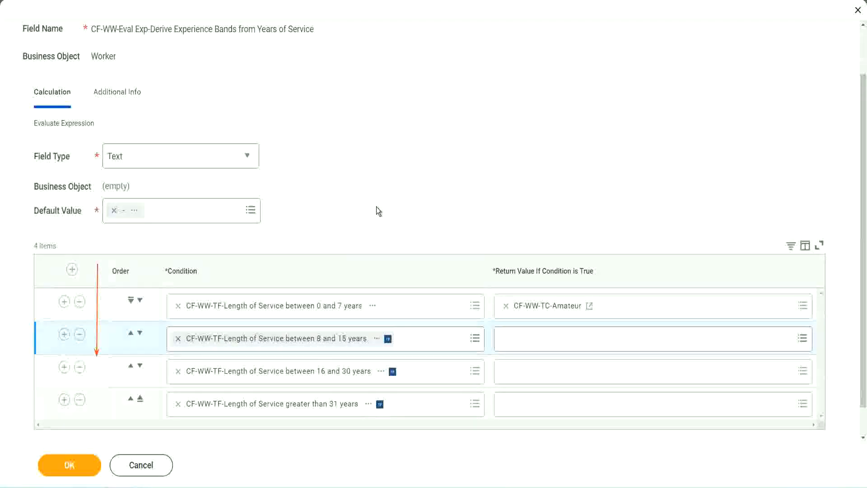
click(130, 337)
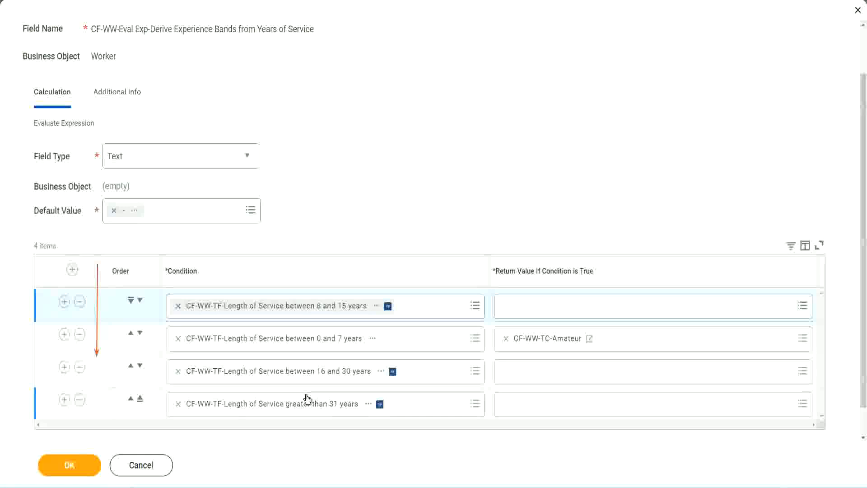
right_click(549, 345)
click(562, 389)
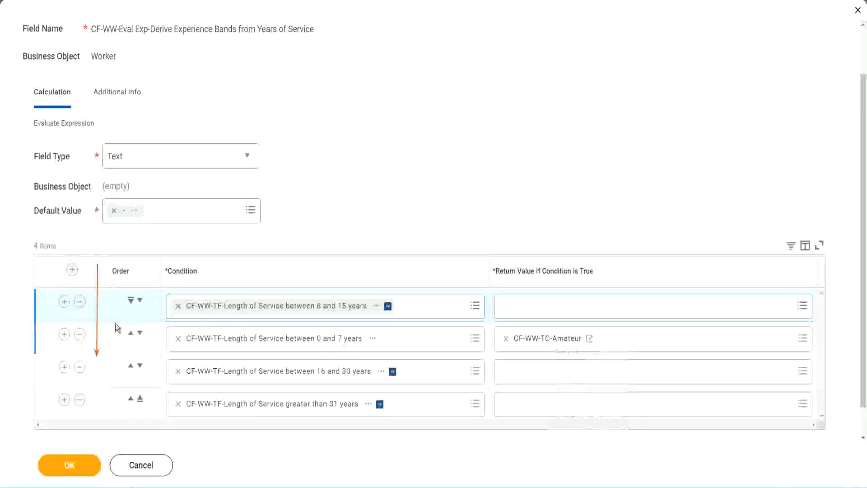
click(141, 301)
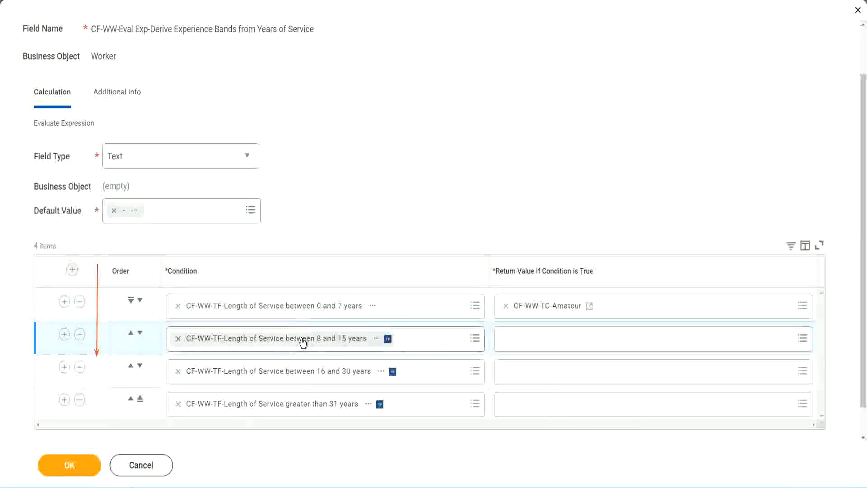
click(509, 339)
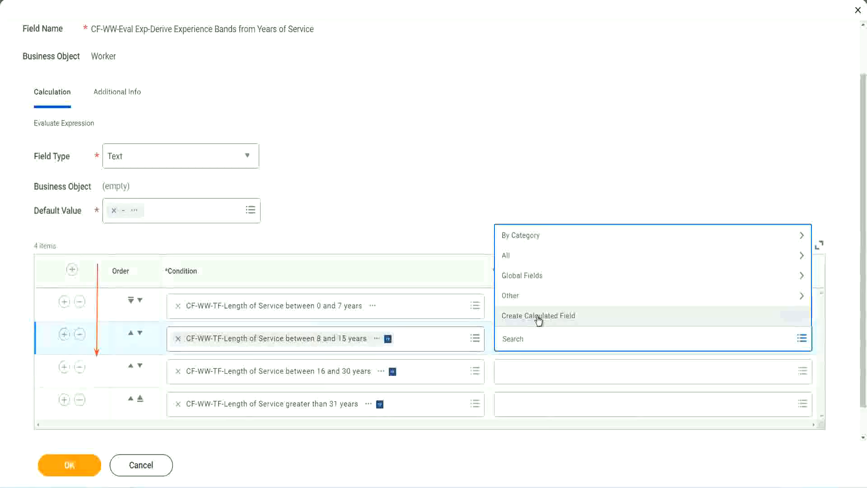
- Create text constant CF-WW-TC-Experienced from the pasted Amateur name as the 8–15 row's return value
click(538, 316)
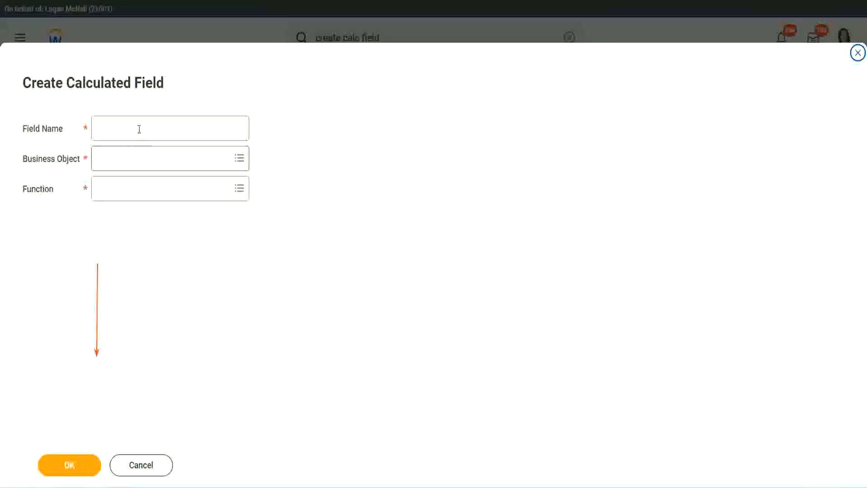
click(138, 128)
text(CF-WW-TC-Amateur)
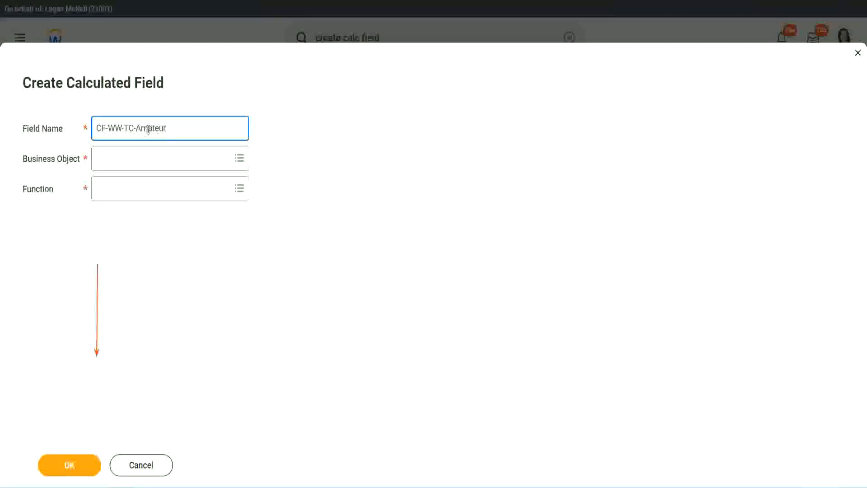
double_click(149, 128)
text(Expe)
text(rienced)
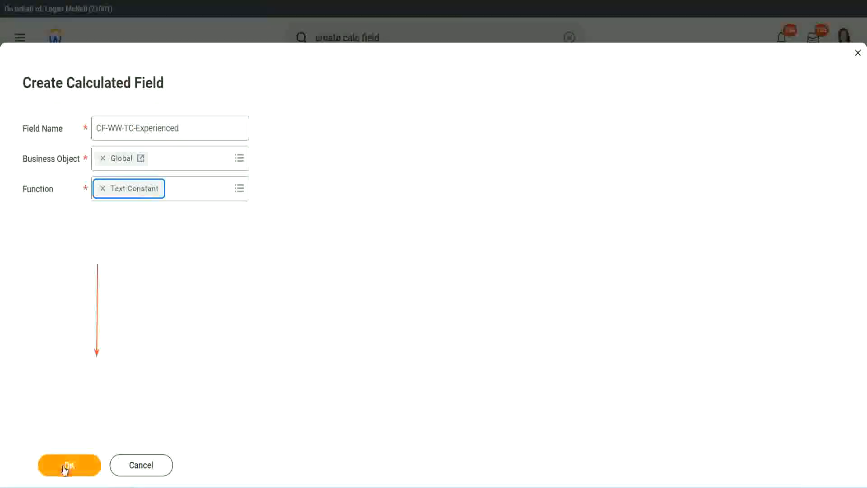
click(68, 465)
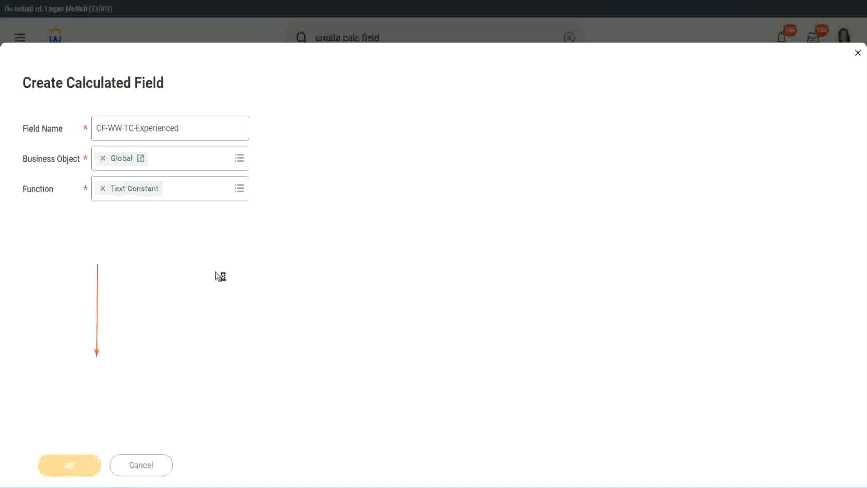
click(133, 255)
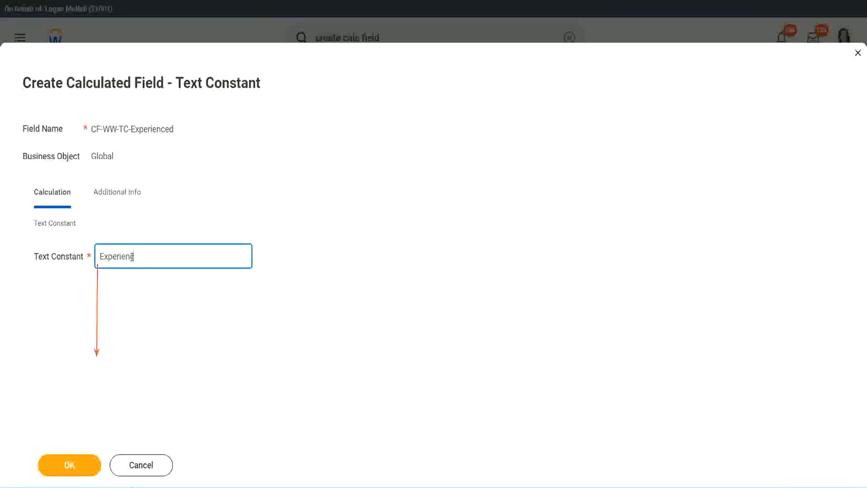
click(71, 465)
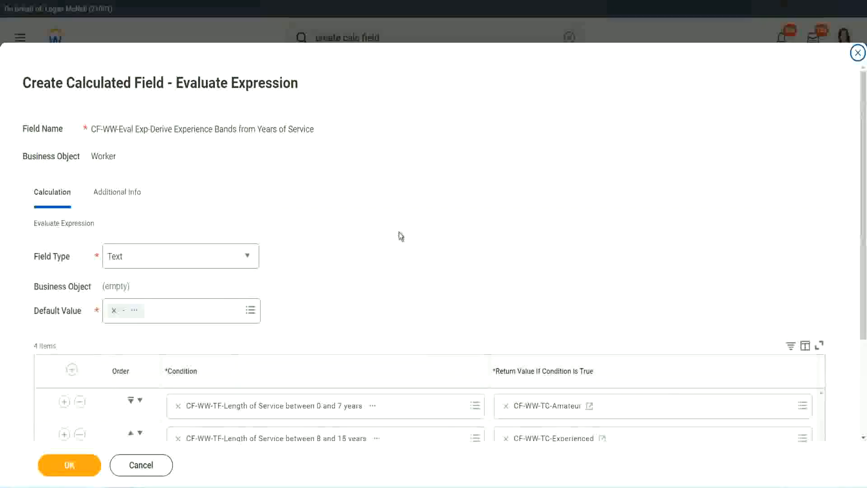
scroll(399, 232, down, 2)
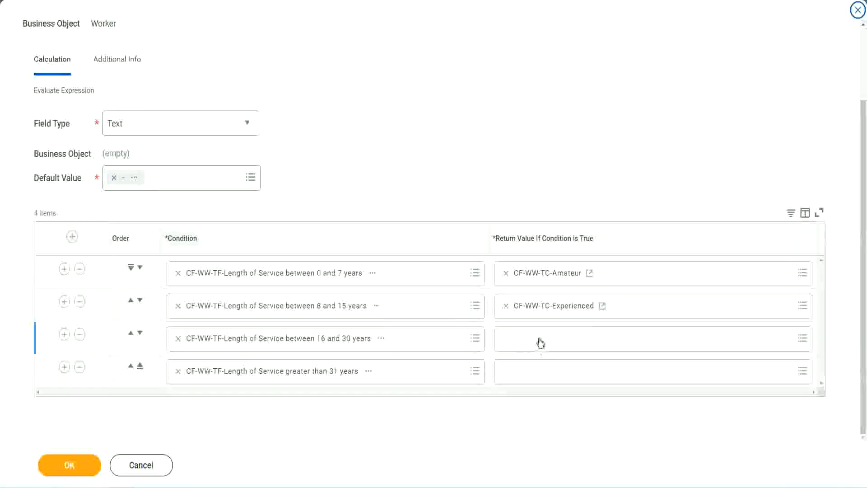
- Start a new calculated field for the 16–30 row's return value on the Global business object
click(539, 339)
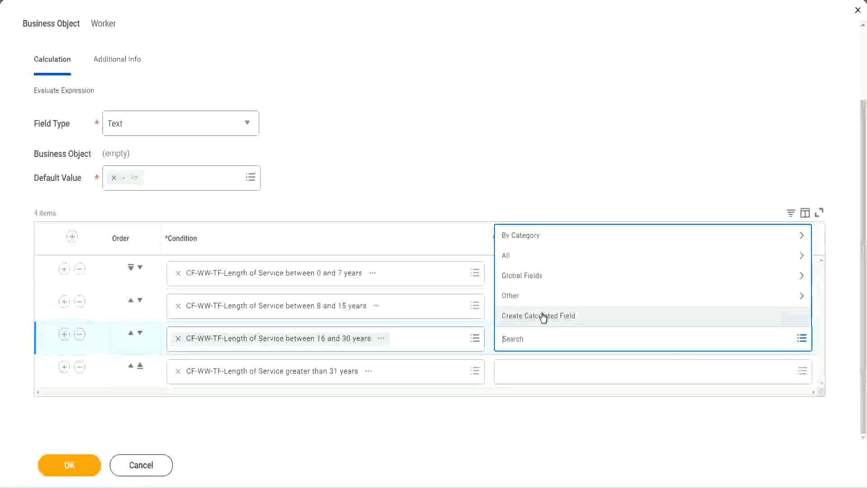
click(543, 317)
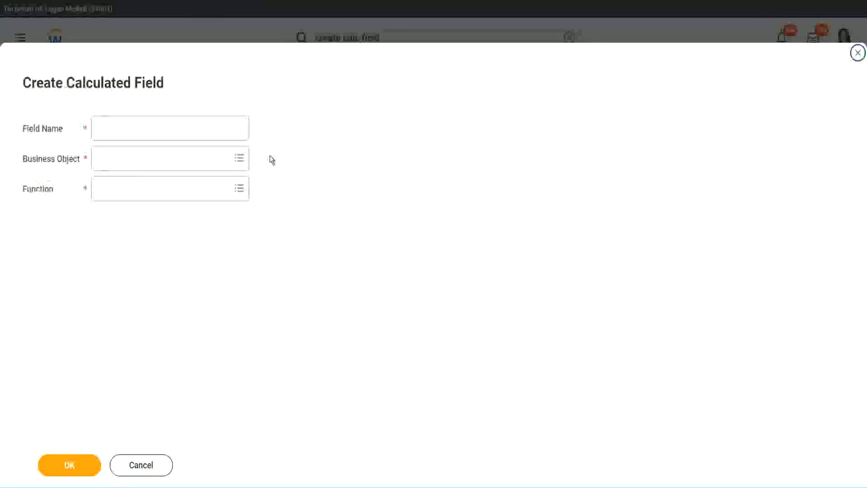
click(183, 129)
text(CF-WW-TC-Amateur)
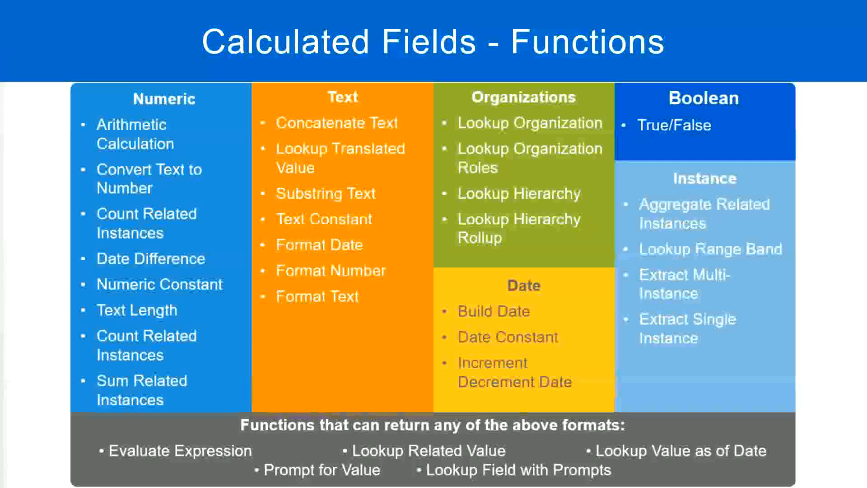
key(alt+Tab)
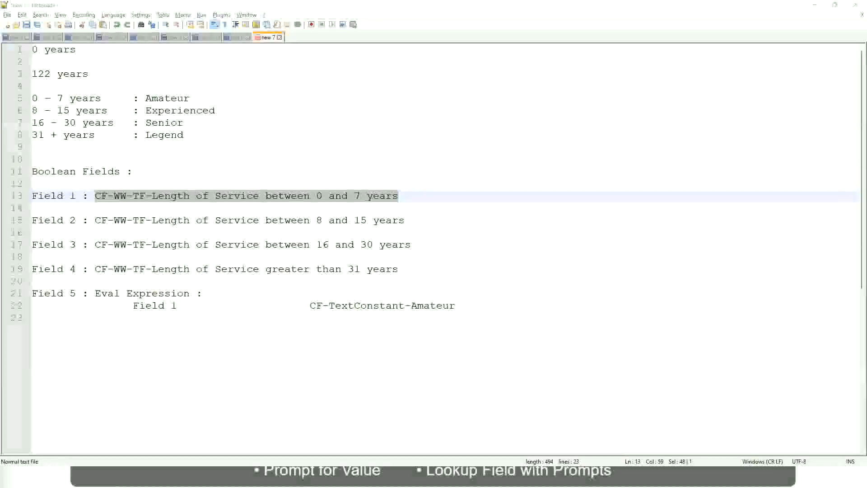
key(alt+Tab)
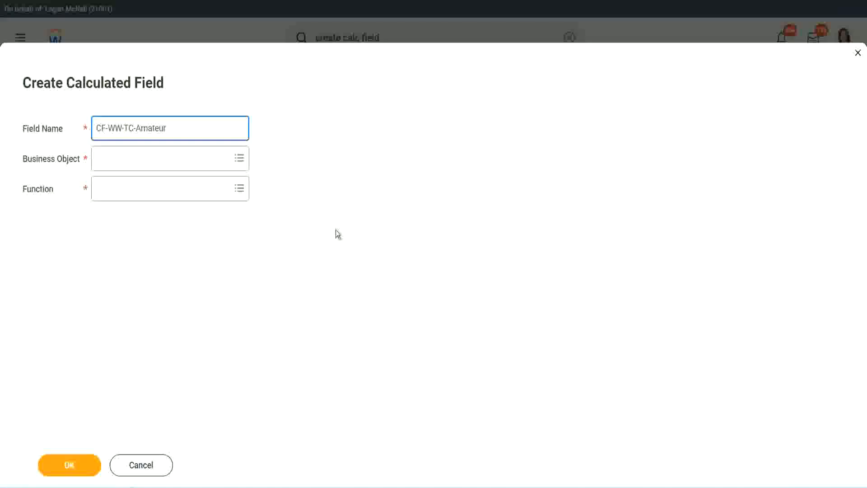
click(100, 159)
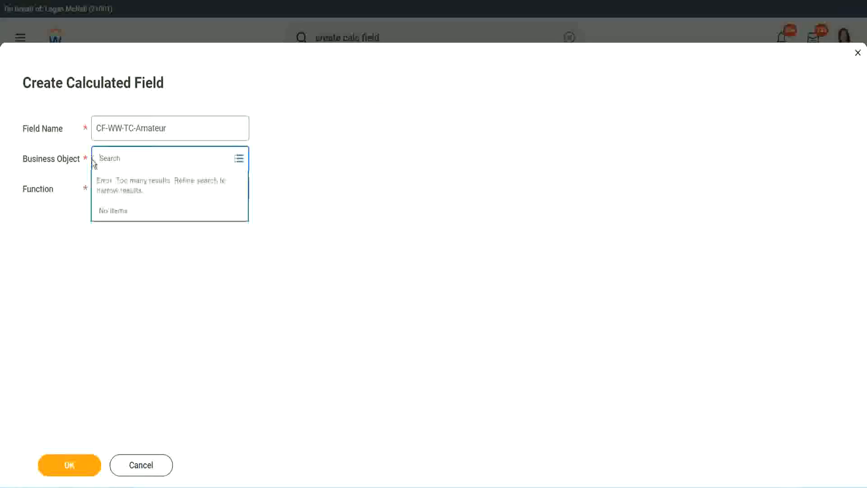
text(global)
key(Return)
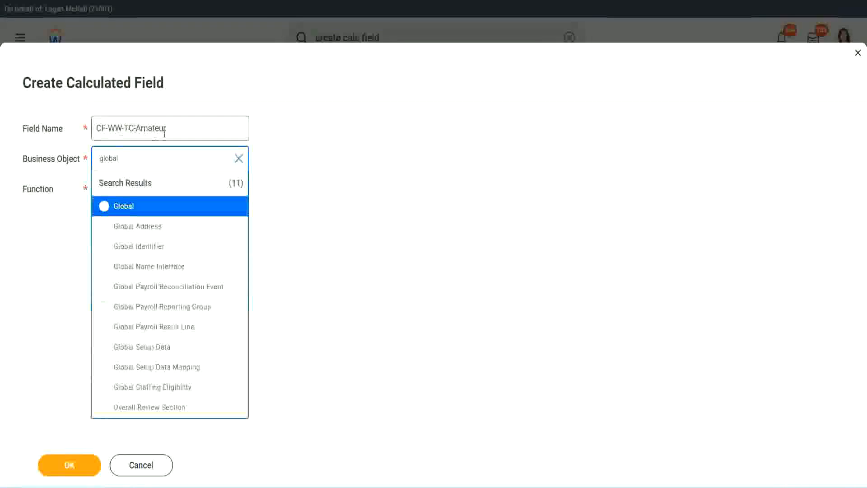
click(122, 208)
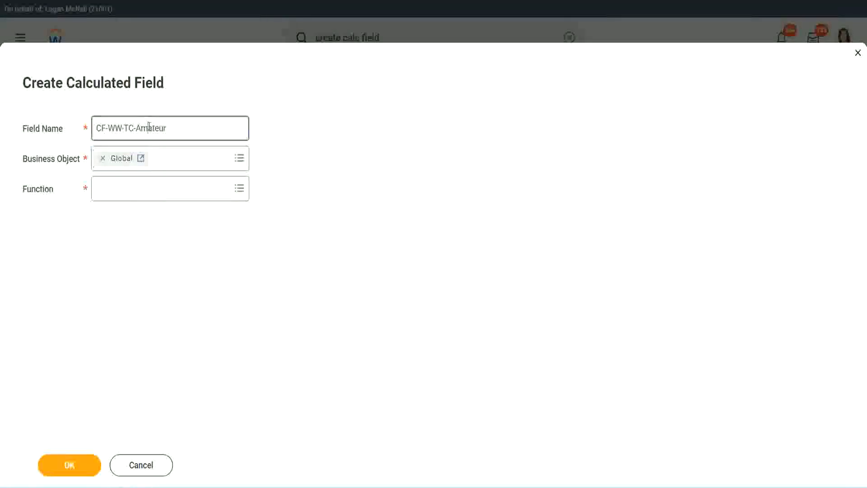
- Rename it CF-WW-TC-Senior, make it a Text Constant with value 'Senior', and save
double_click(158, 128)
text(Senior)
click(138, 196)
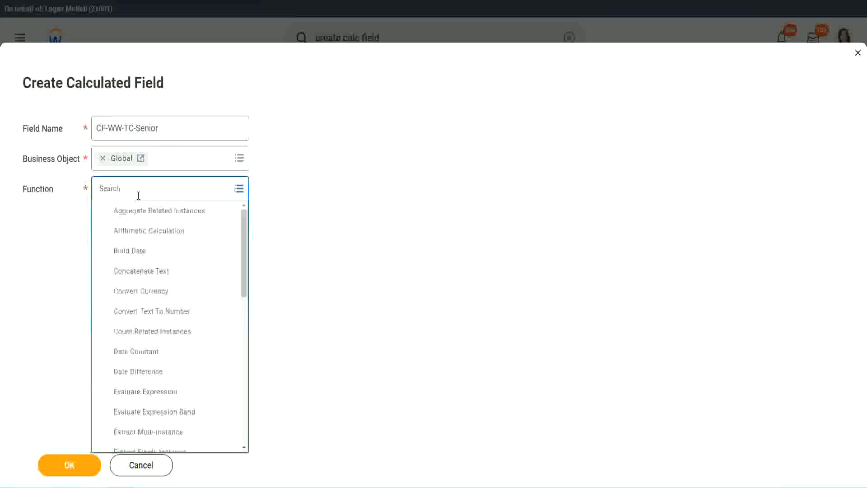
text(tc)
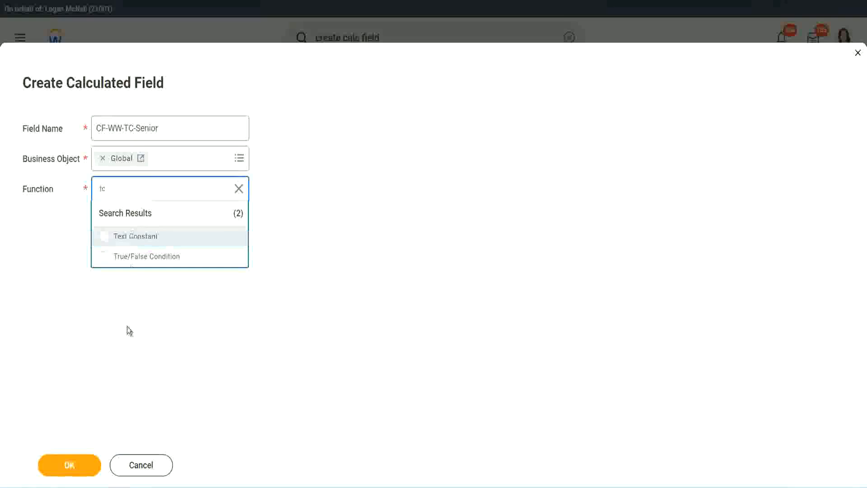
key(Return)
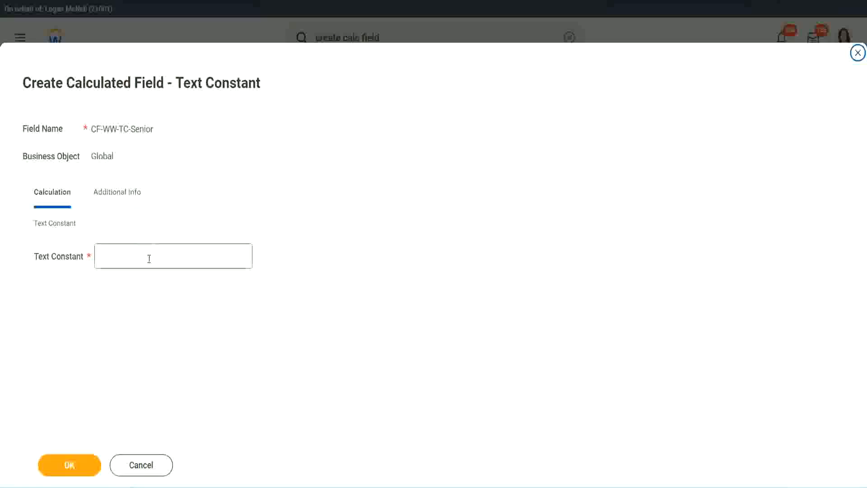
click(146, 254)
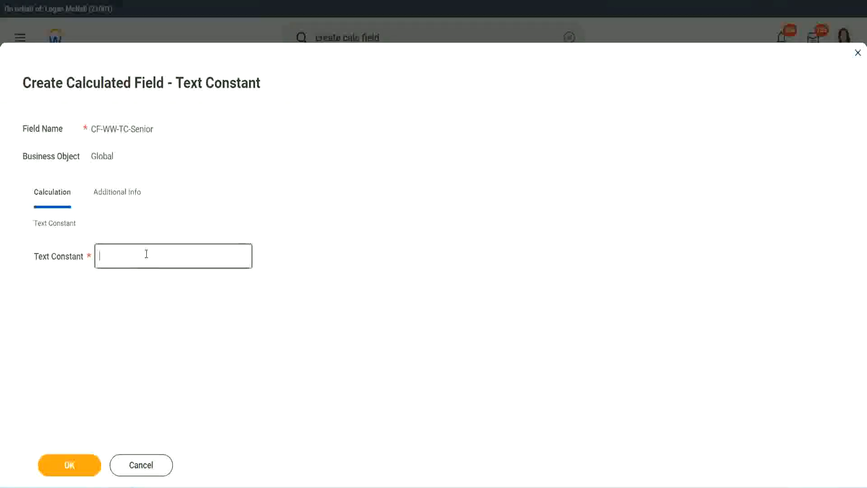
text(Senior)
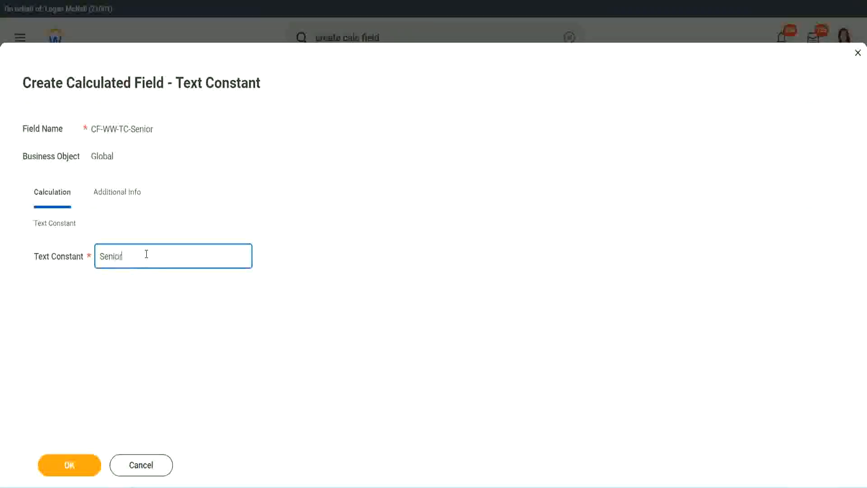
click(86, 472)
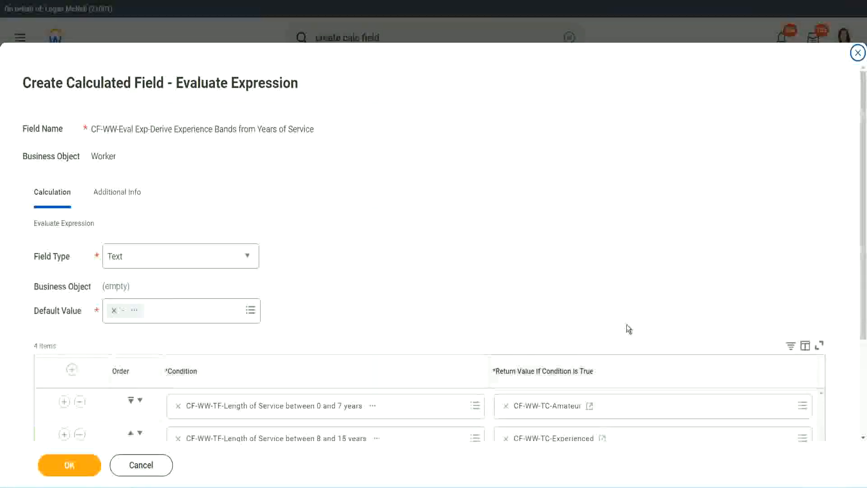
- Copy the CF-WW-TC-Senior name and start a new field CF-WW-TC-Legend for row 4's return value
scroll(610, 360, down, 3)
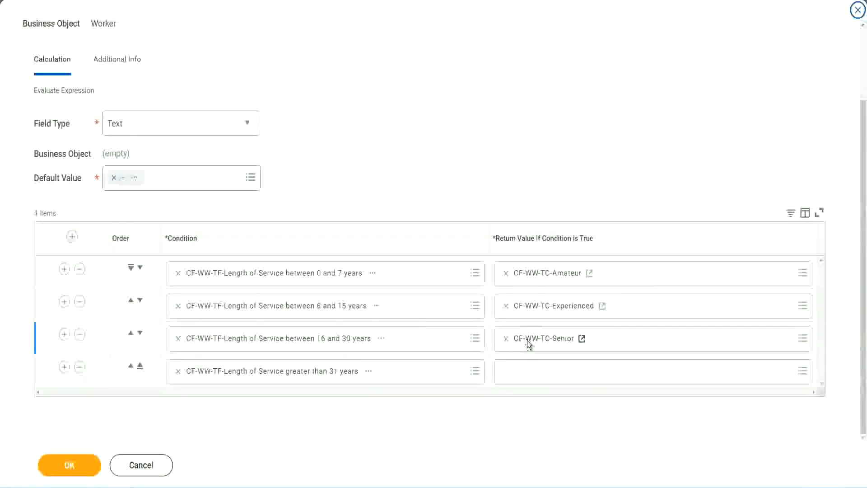
right_click(527, 343)
click(546, 390)
click(528, 377)
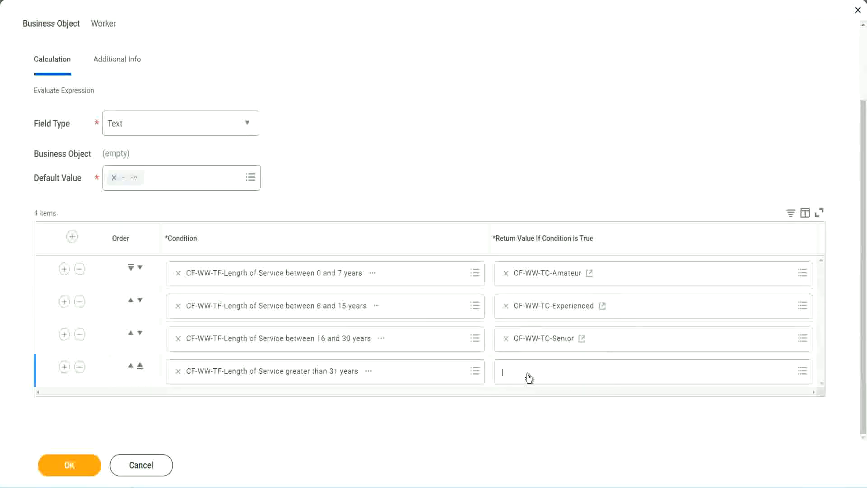
click(537, 350)
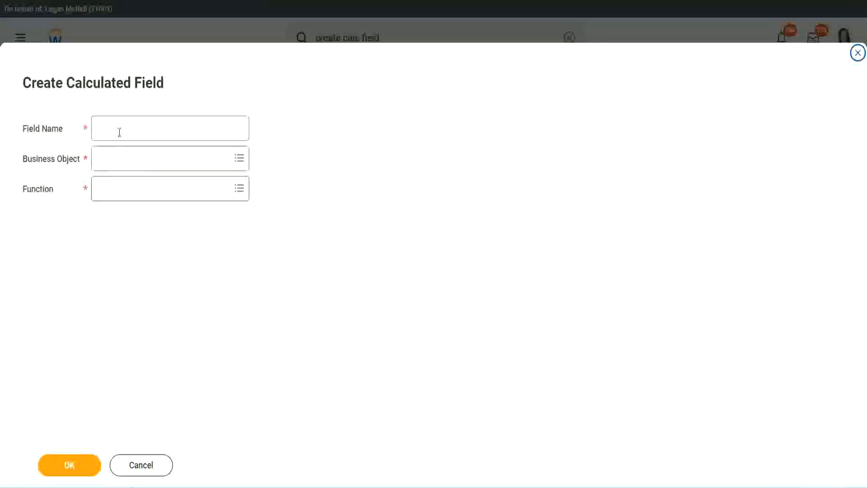
click(120, 131)
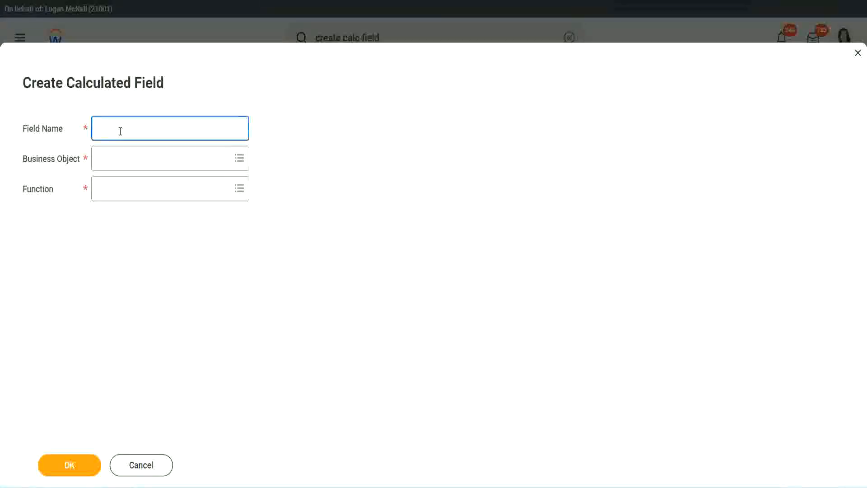
key(ctrl+v)
key(ctrl+shift+Left)
text(Le)
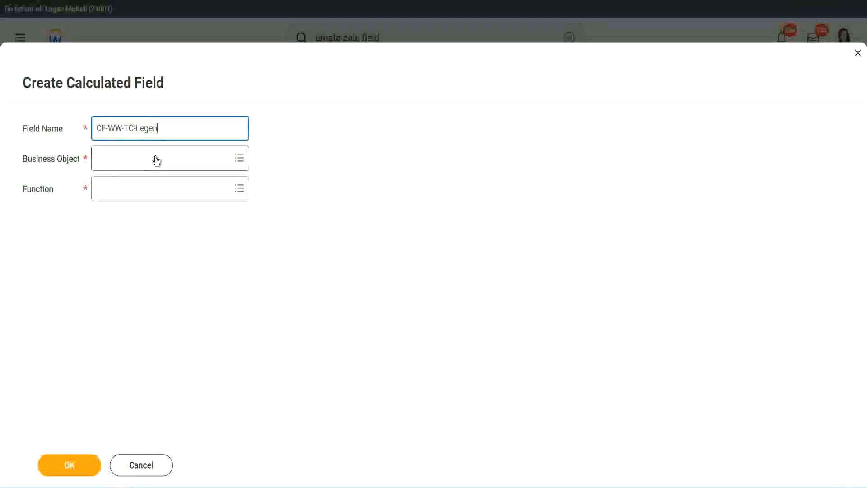
- Set it to the Global business object and Text Constant function with value 'Legend', and save
click(122, 165)
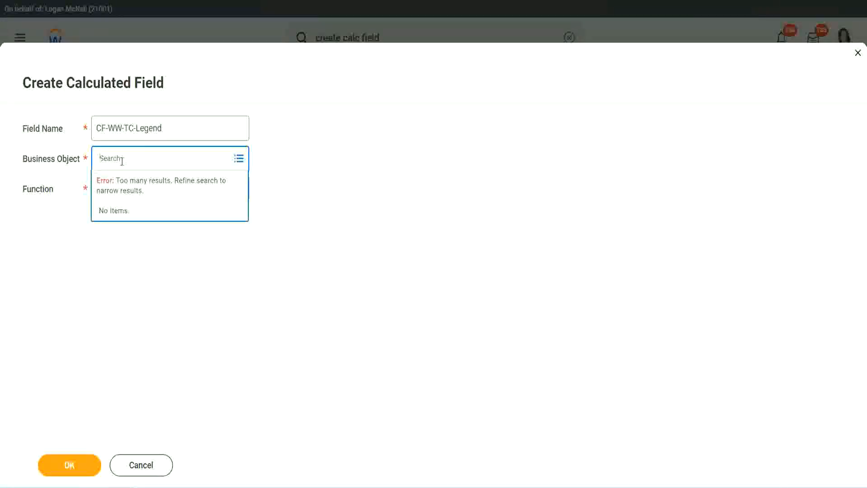
text(Glo)
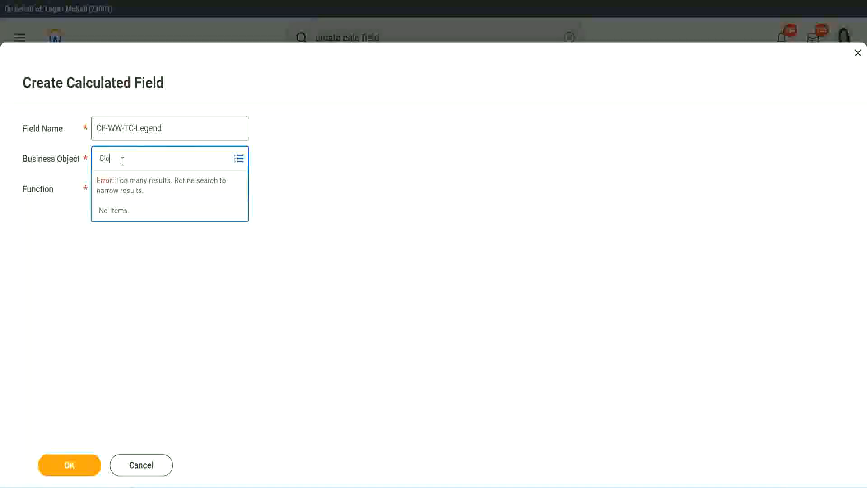
text(bal)
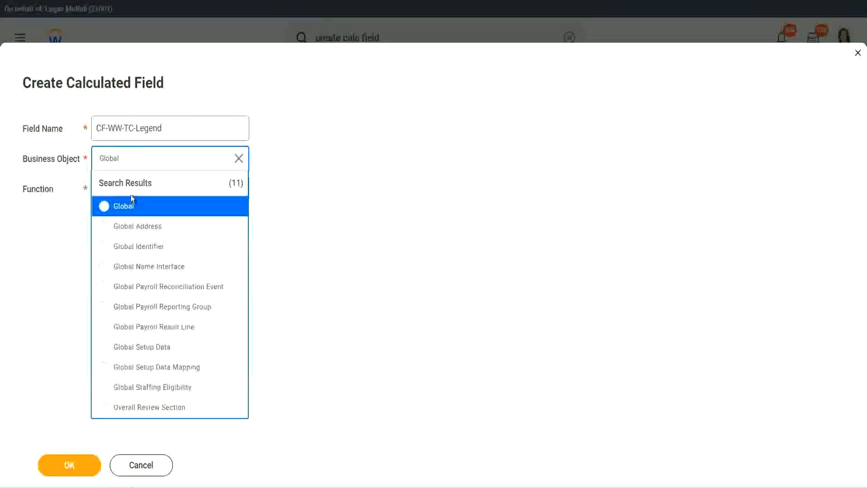
click(130, 208)
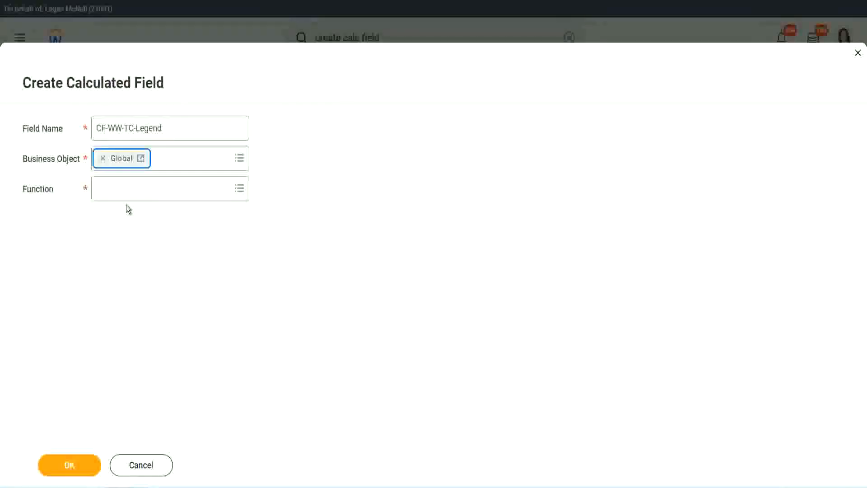
click(125, 187)
text(tc)
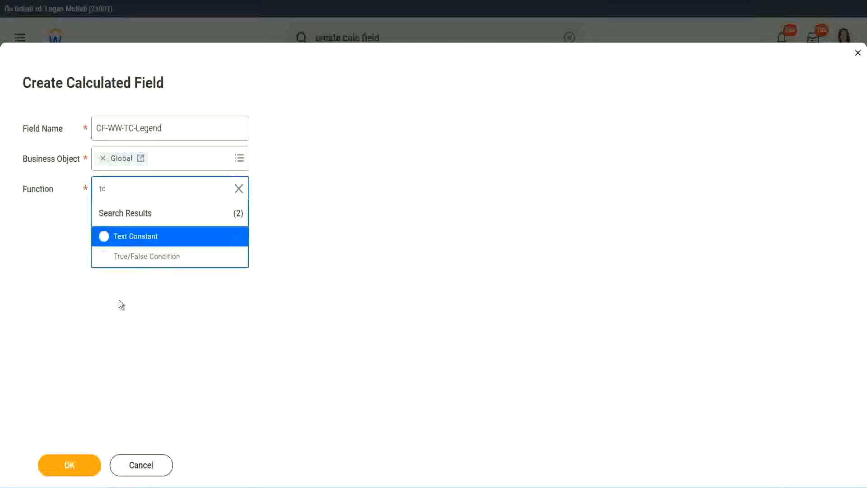
click(166, 238)
click(61, 467)
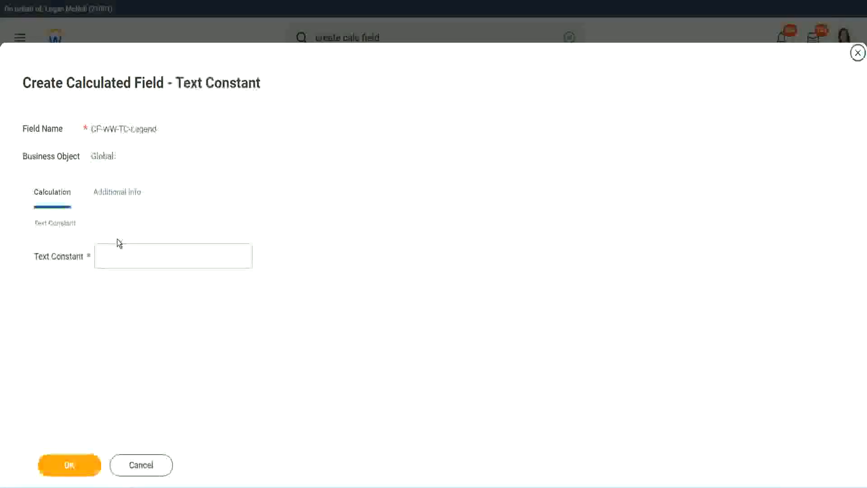
click(112, 257)
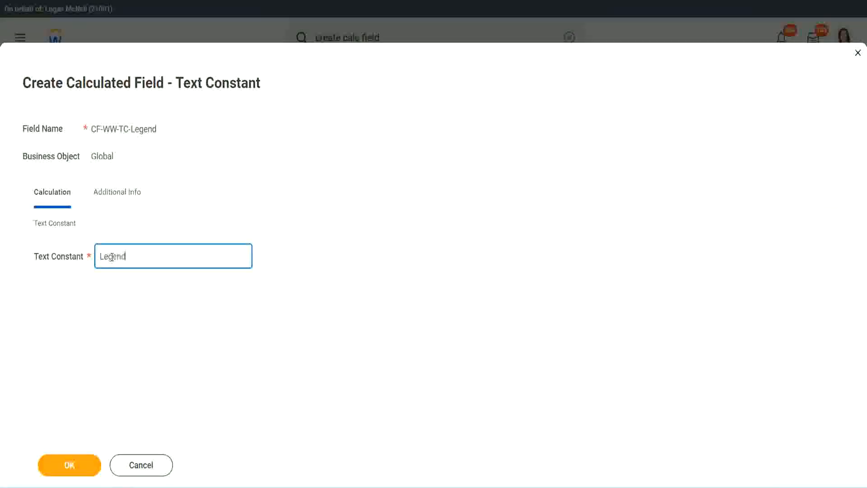
click(73, 465)
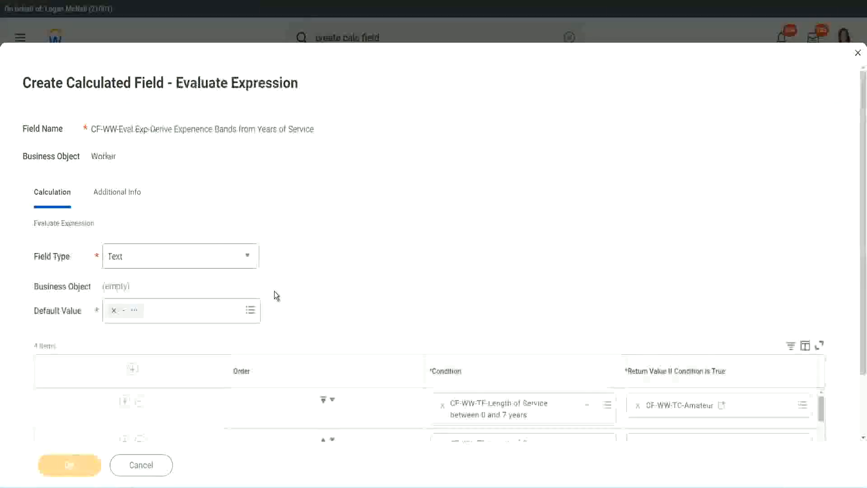
- Check the four band conditions, with CF-WW-TC-Legend in row 4, and save the Evaluate Expression field
scroll(459, 240, down, 3)
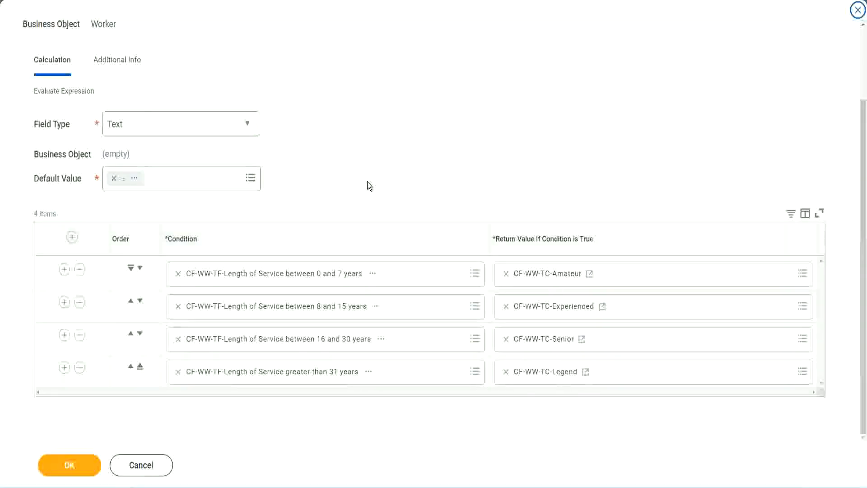
scroll(367, 182, up, 2)
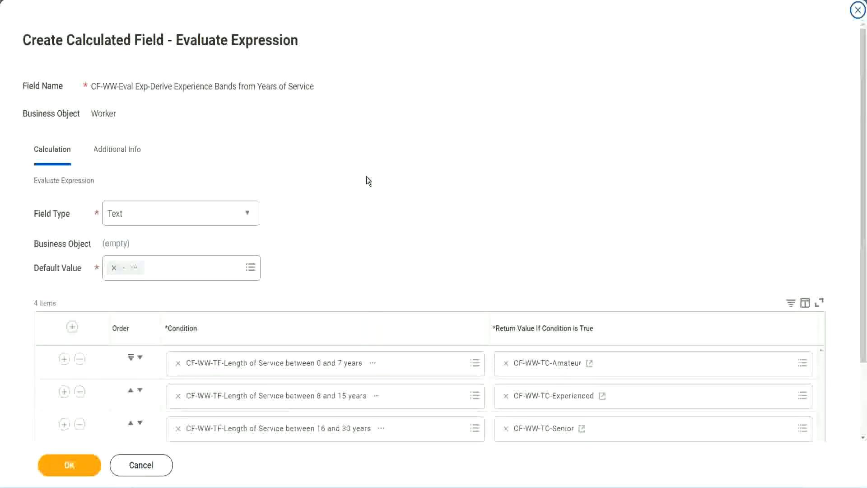
scroll(367, 180, down, 2)
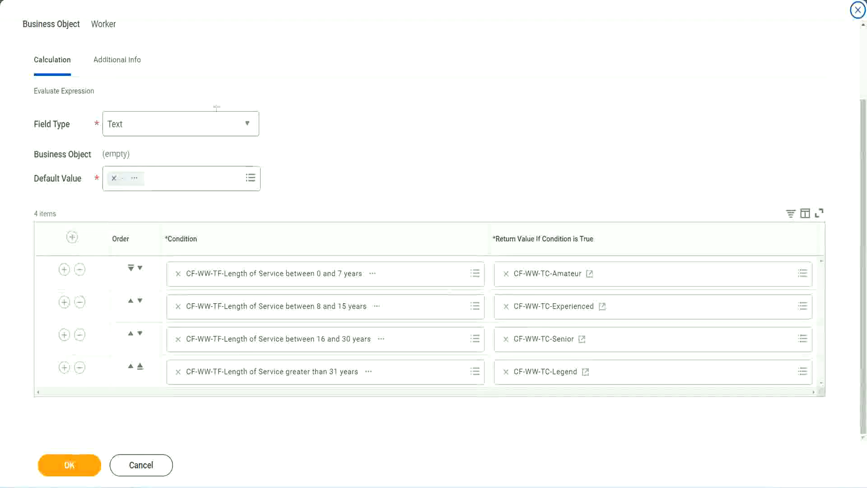
drag(555, 127, 562, 218)
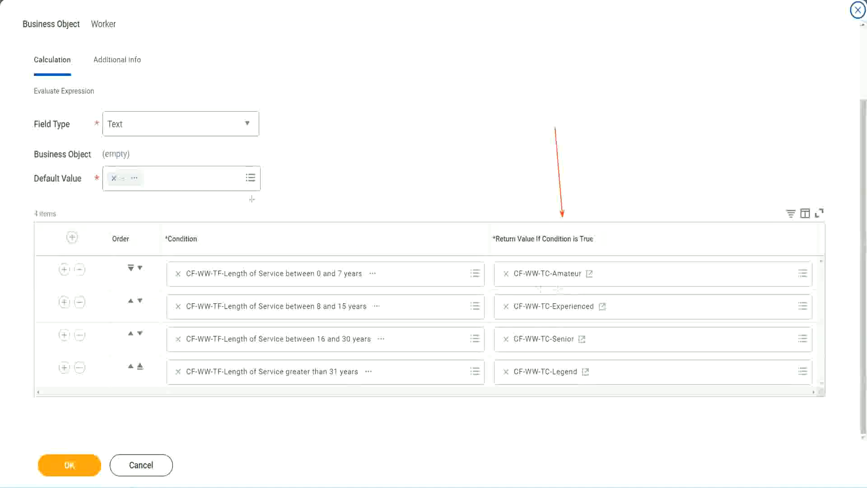
drag(107, 78, 109, 90)
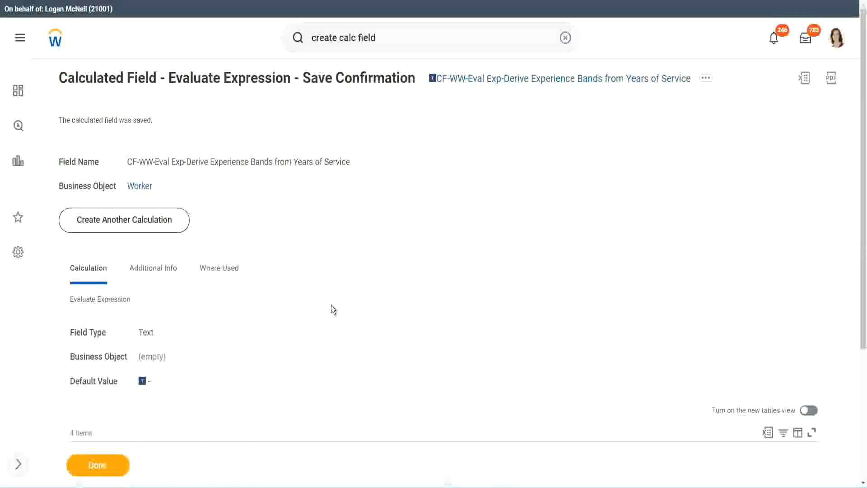
- Copy the saved Derive Experience Bands calculated field's name as text from its title link
scroll(331, 304, down, 4)
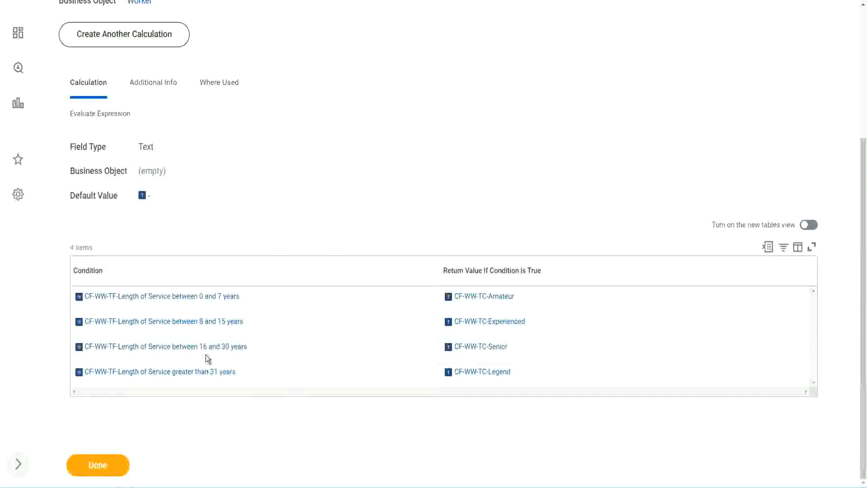
scroll(242, 269, up, 4)
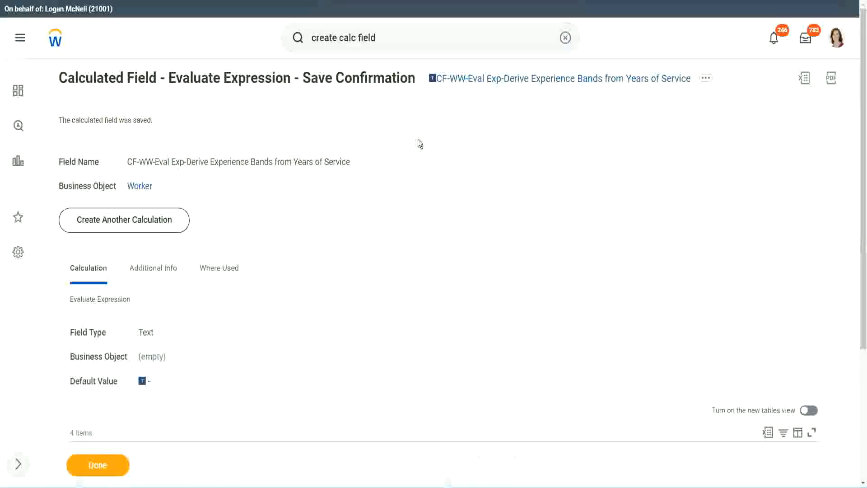
right_click(509, 87)
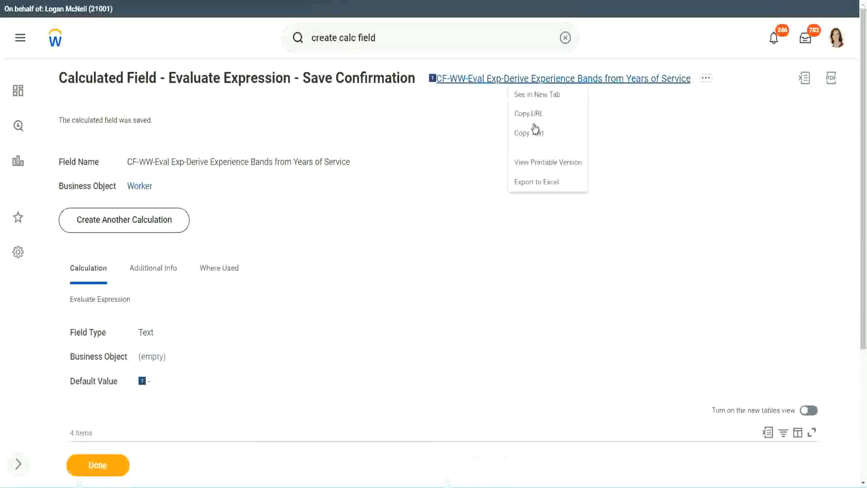
click(532, 133)
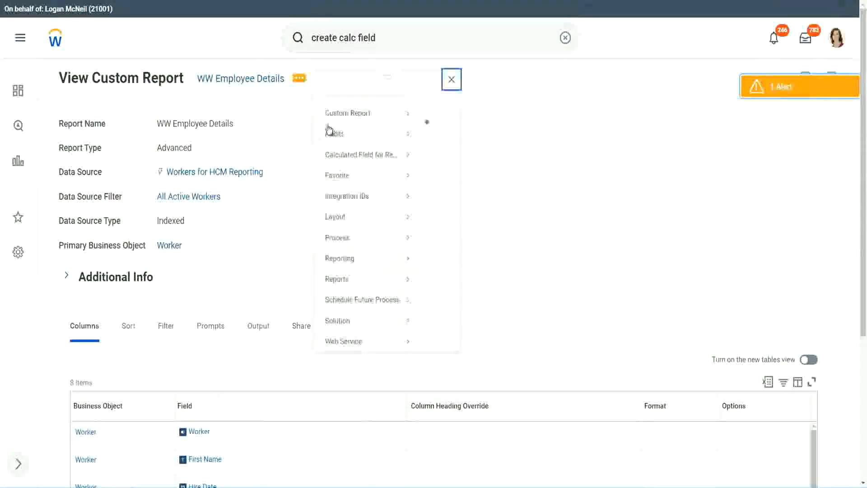
- Edit the WW Employee Details report and add an empty column row at the end of the list
mouse_move(354, 128)
click(436, 128)
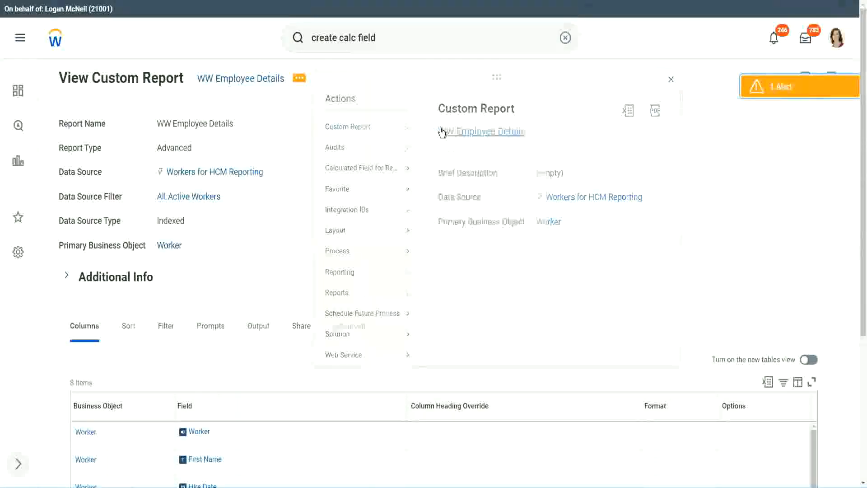
scroll(316, 194, down, 5)
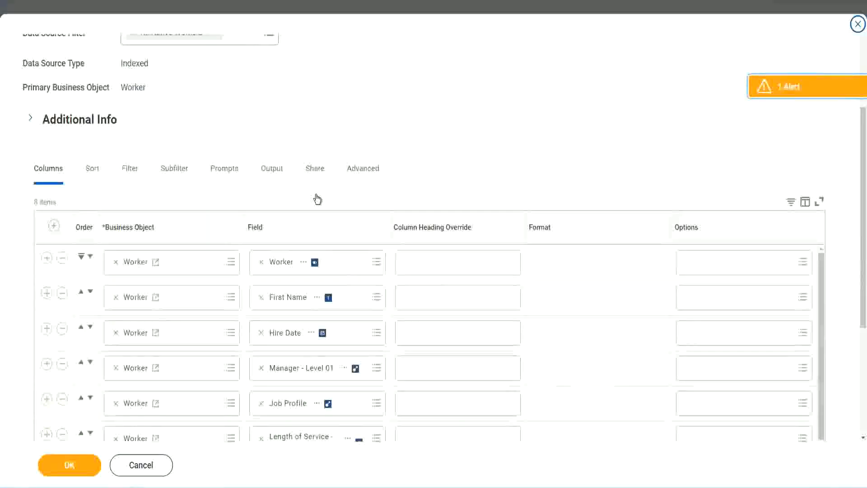
scroll(317, 197, down, 2)
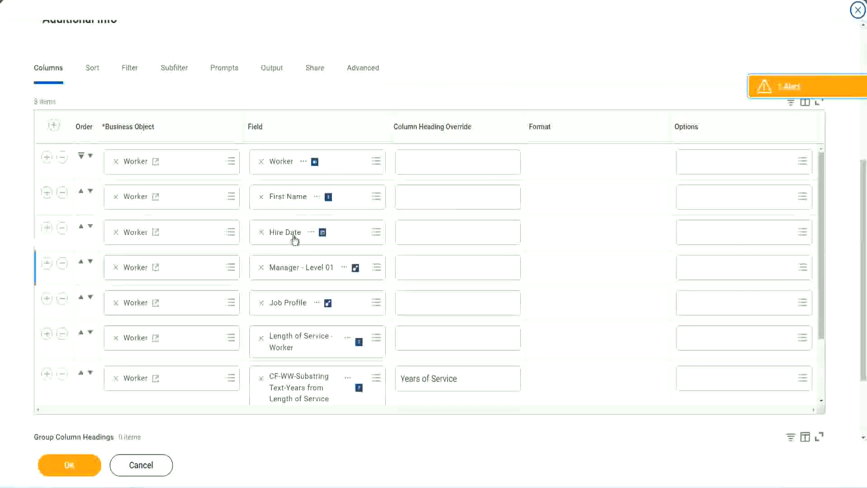
click(47, 375)
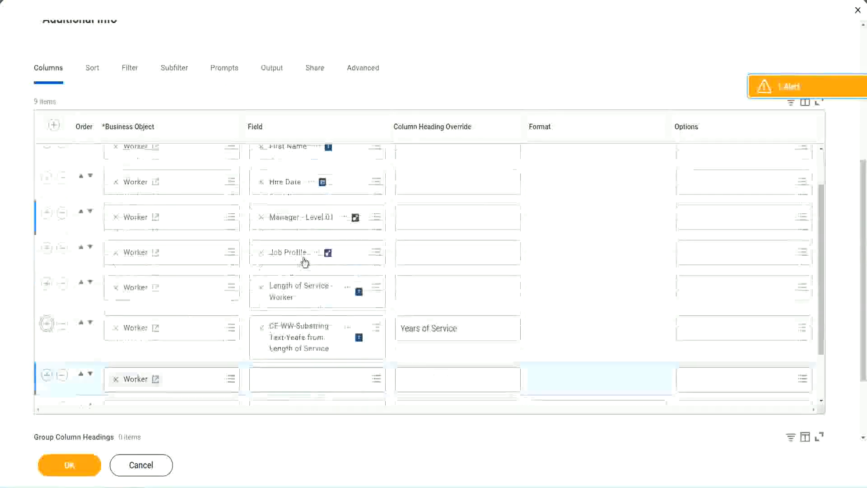
scroll(304, 262, down, 5)
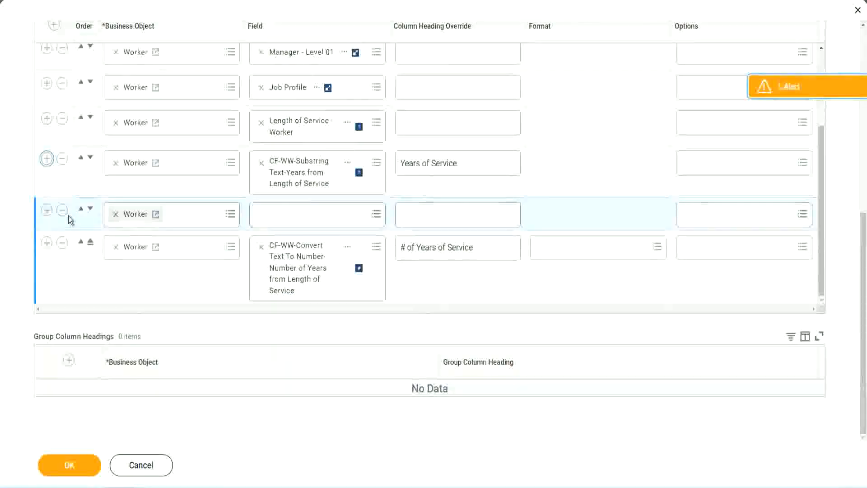
click(90, 210)
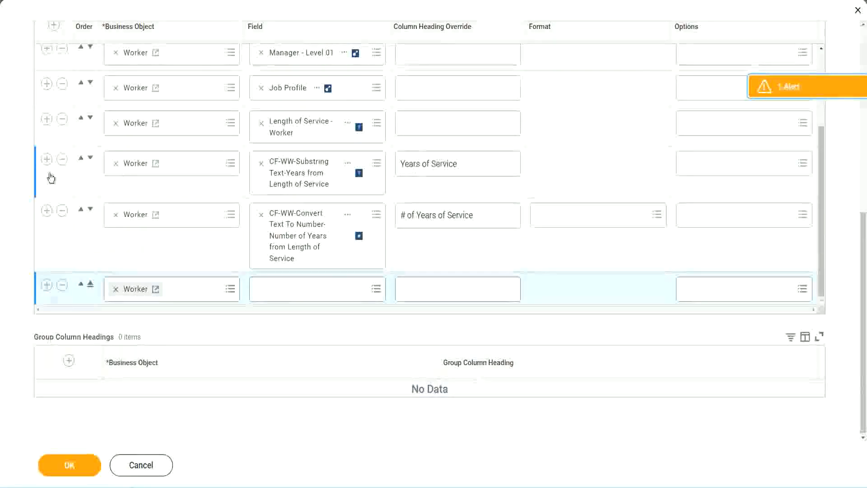
click(62, 160)
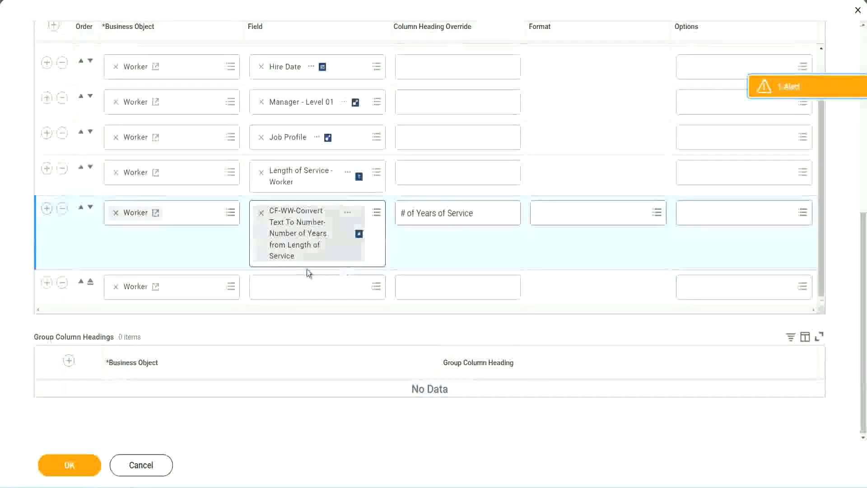
- Set the new column to the pasted Experience Bands field, headed 'Experience Bands', and save
click(284, 290)
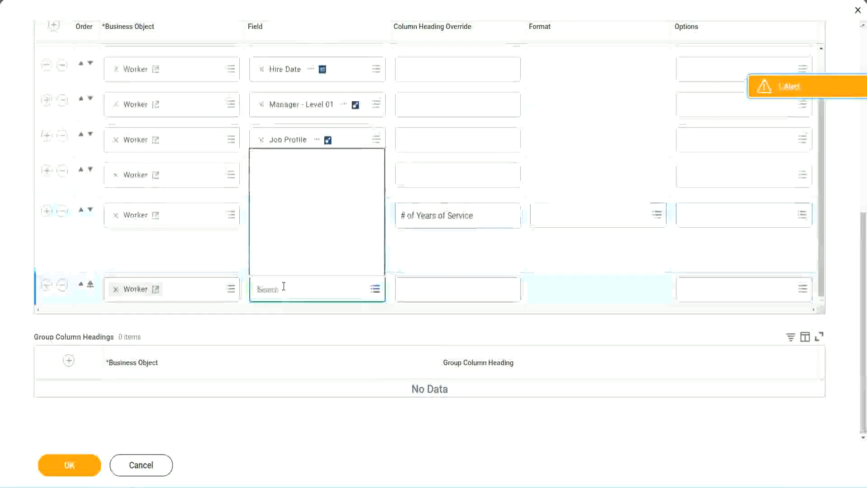
key(ctrl+v)
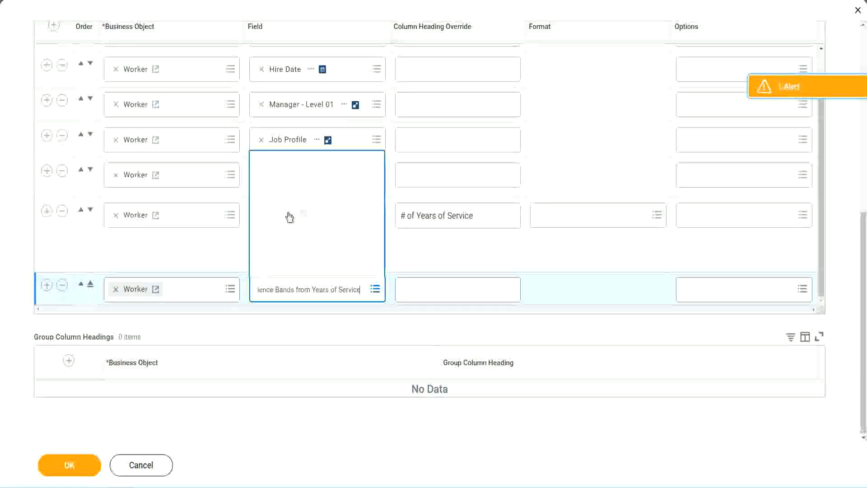
click(442, 259)
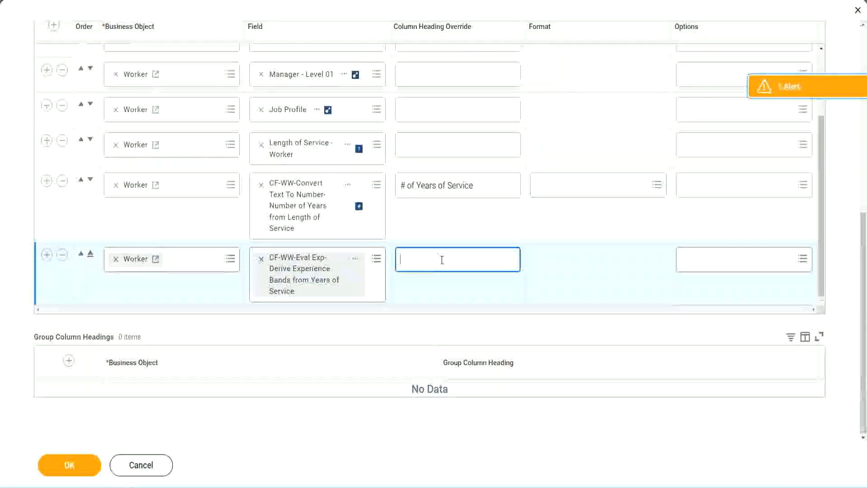
text(Exper)
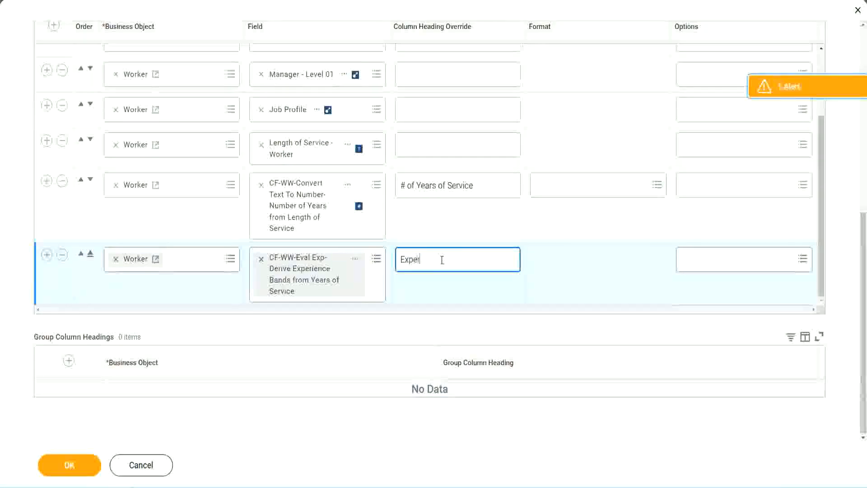
text(ience B)
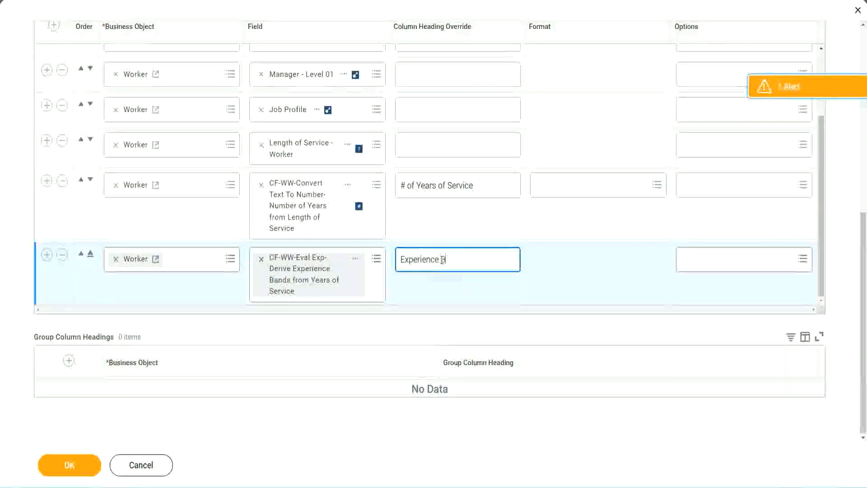
text(ands)
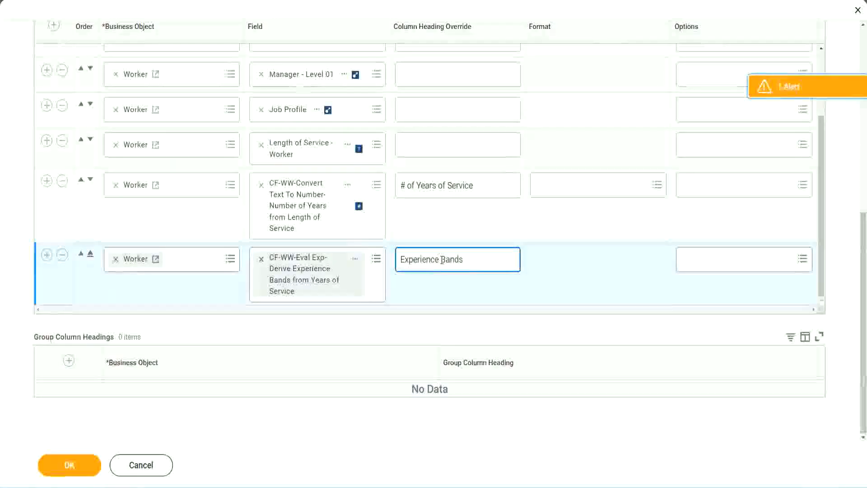
click(79, 466)
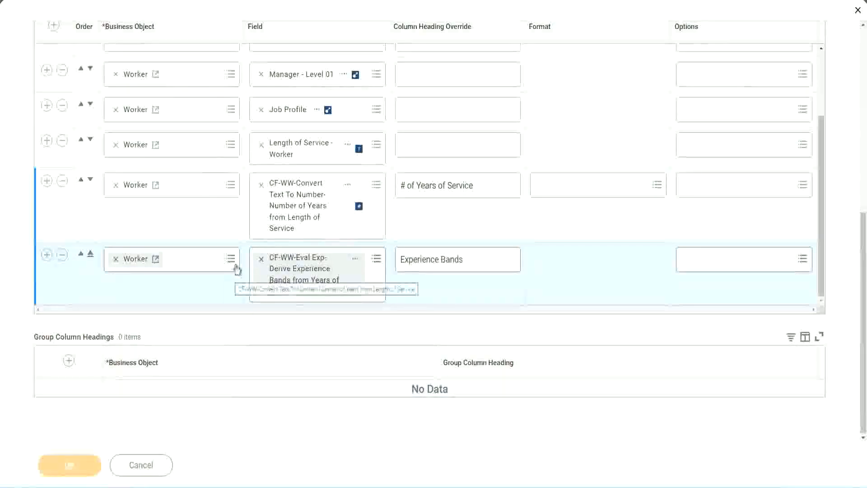
- Run the report without worker type filters and check the first worker's 22 years of service
scroll(251, 323, down, 4)
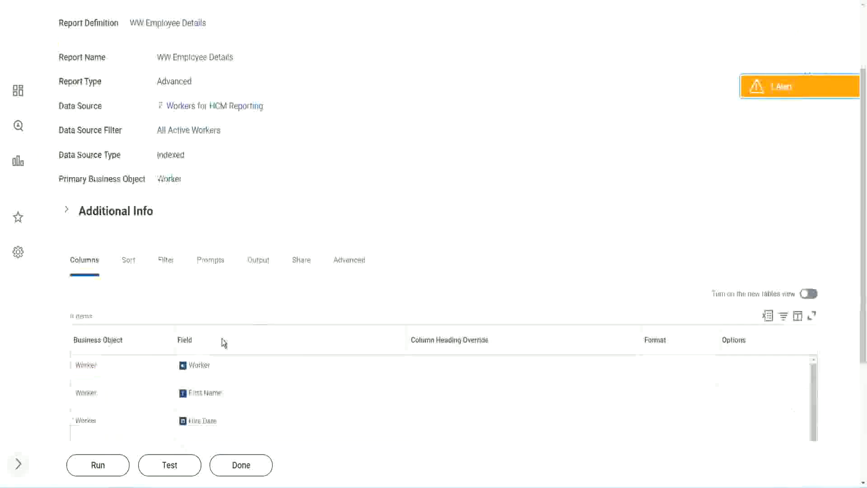
click(98, 466)
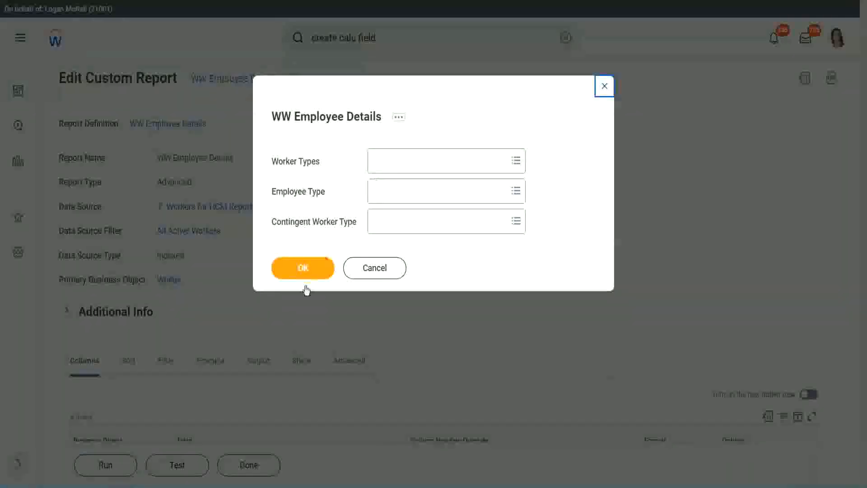
click(318, 260)
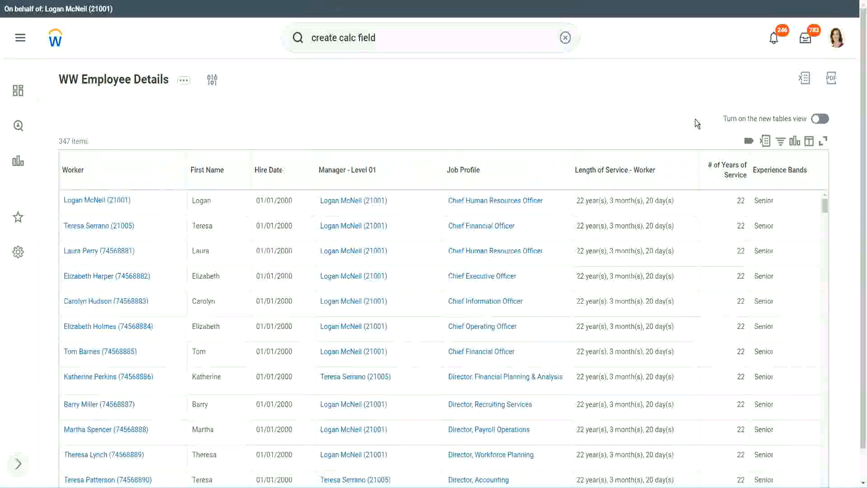
scroll(695, 119, down, 1)
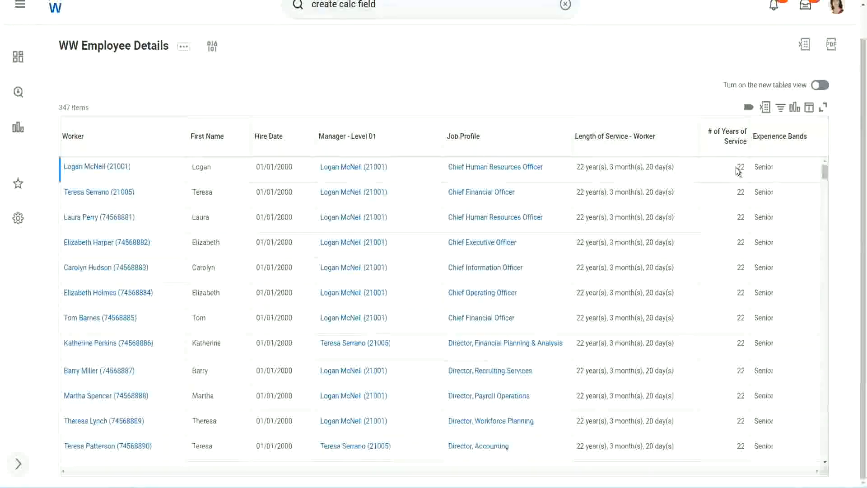
double_click(739, 167)
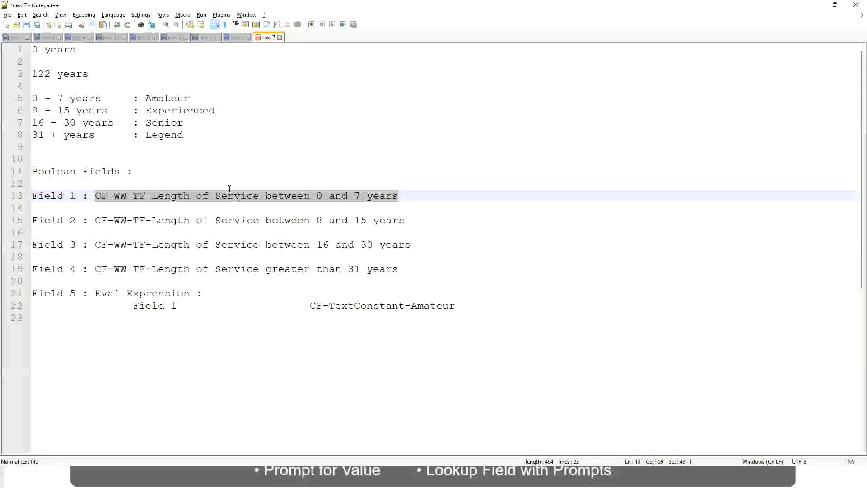
click(149, 122)
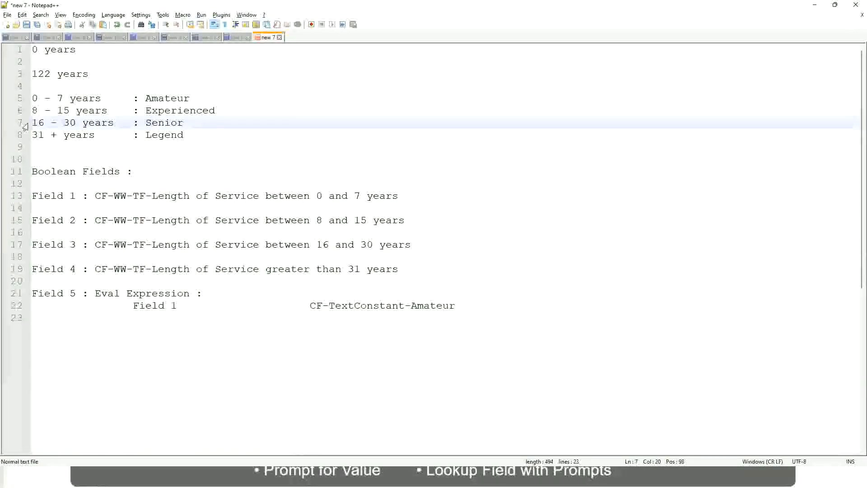
drag(31, 124, 83, 125)
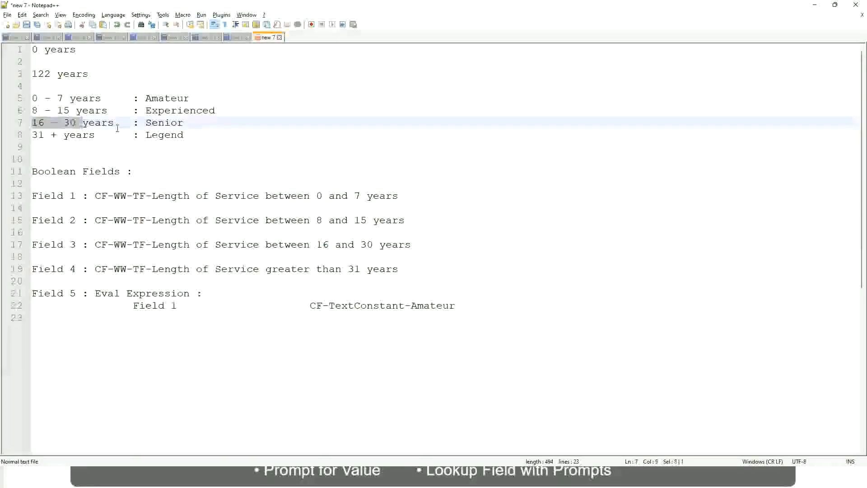
double_click(159, 124)
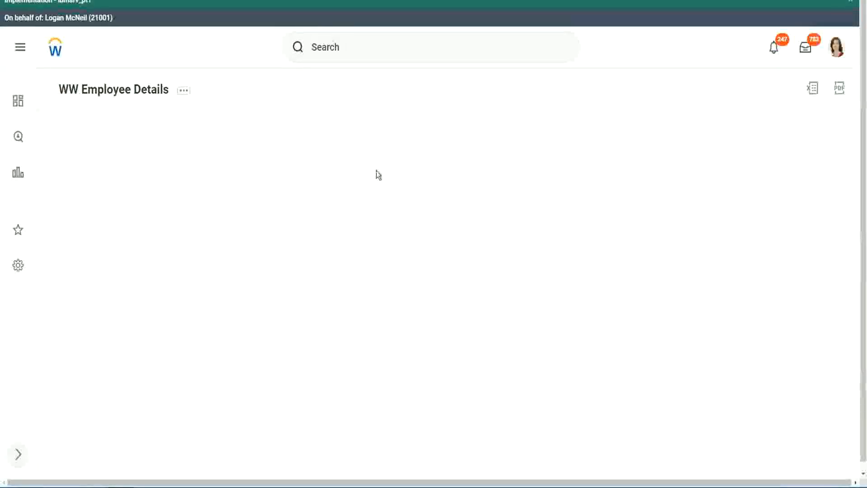
scroll(747, 273, down, 2)
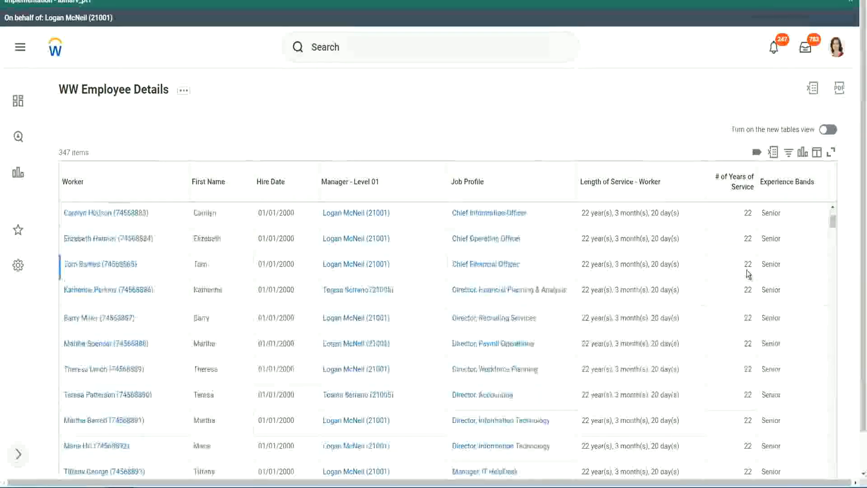
scroll(748, 273, down, 5)
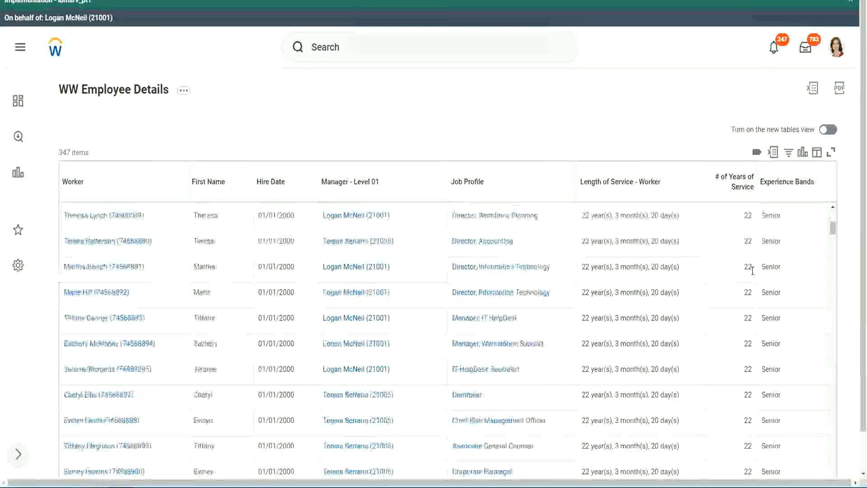
scroll(756, 299, down, 5)
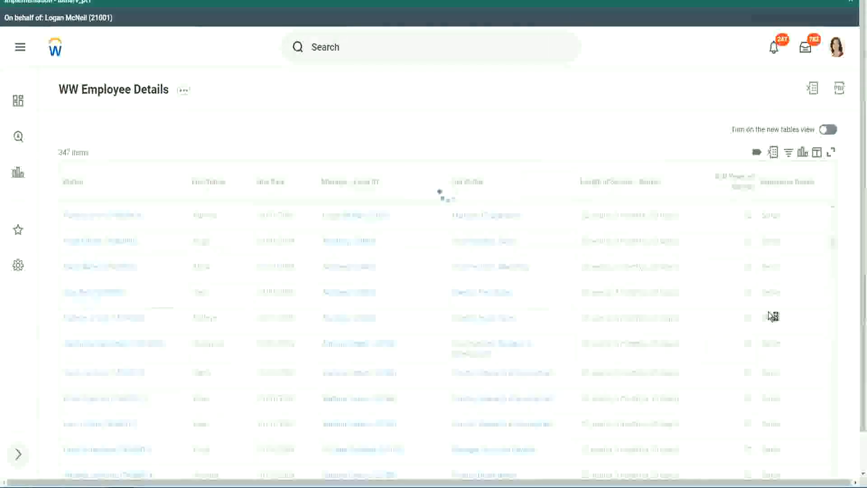
scroll(768, 312, down, 1)
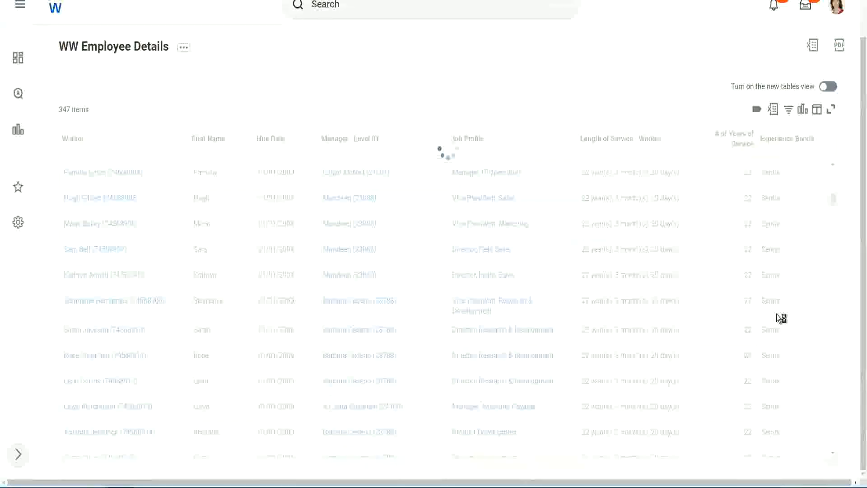
scroll(804, 254, down, 5)
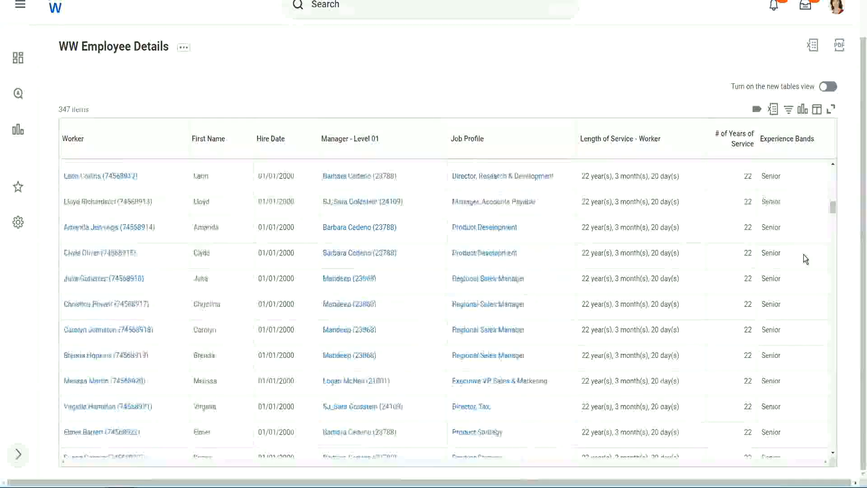
scroll(804, 256, down, 3)
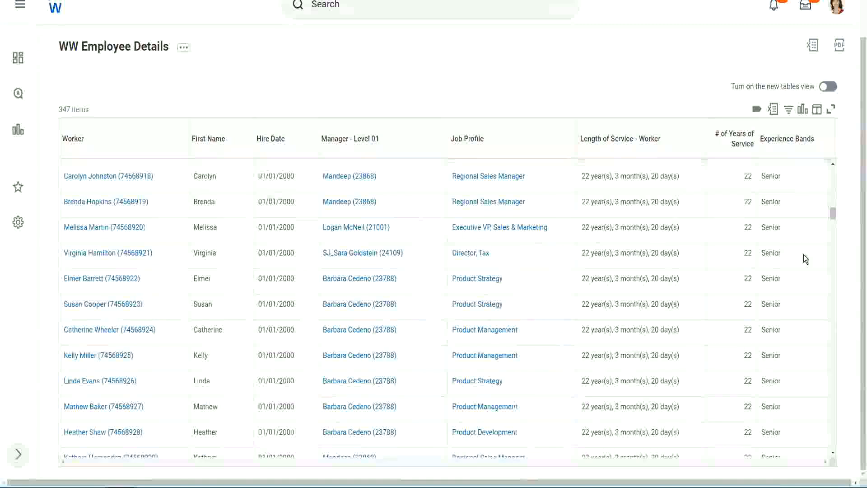
scroll(803, 254, down, 8)
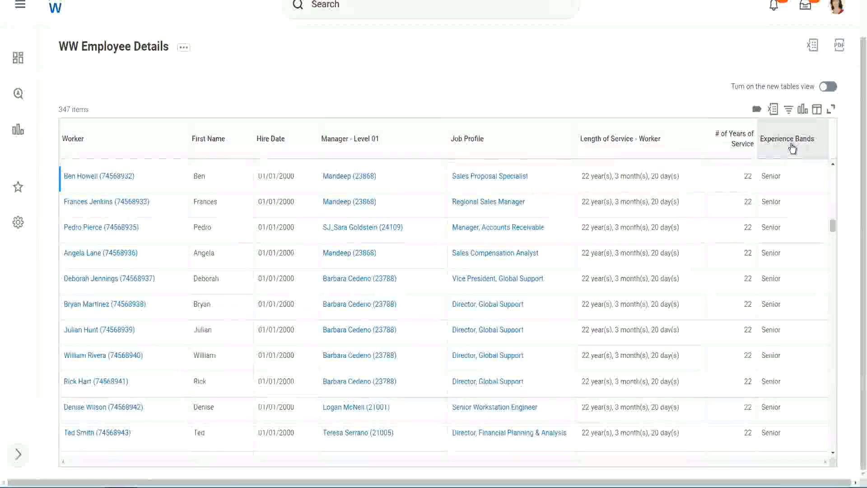
- Filter the Experience Bands column to values containing 'Amateur', which returns No Data
click(792, 148)
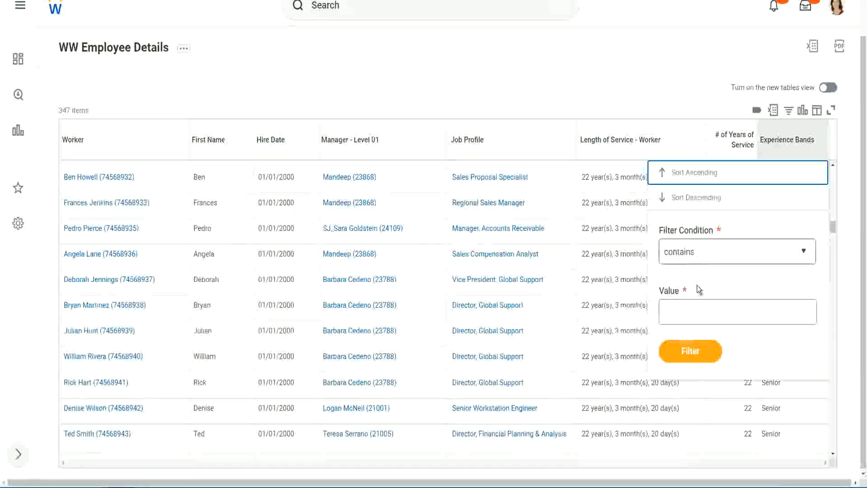
click(688, 304)
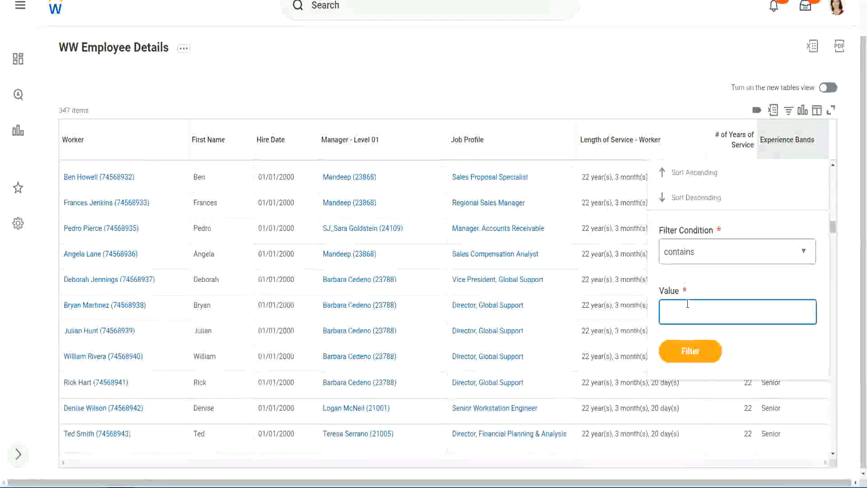
text(Amate)
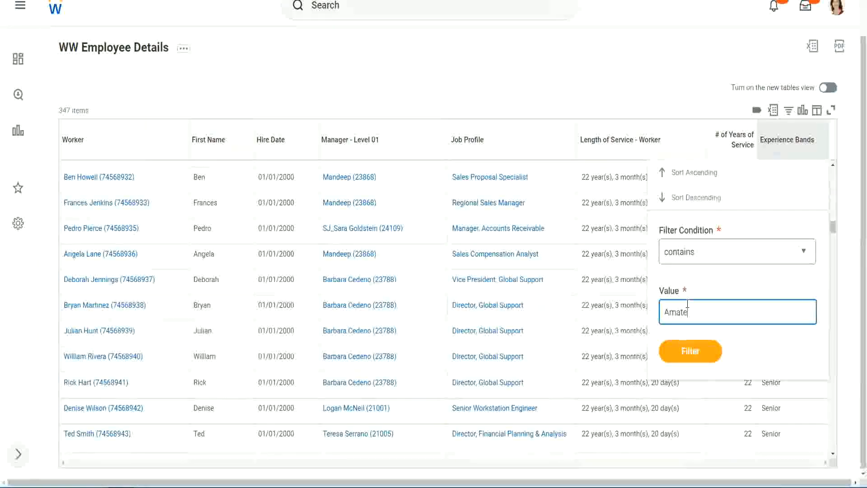
text(ur)
click(684, 356)
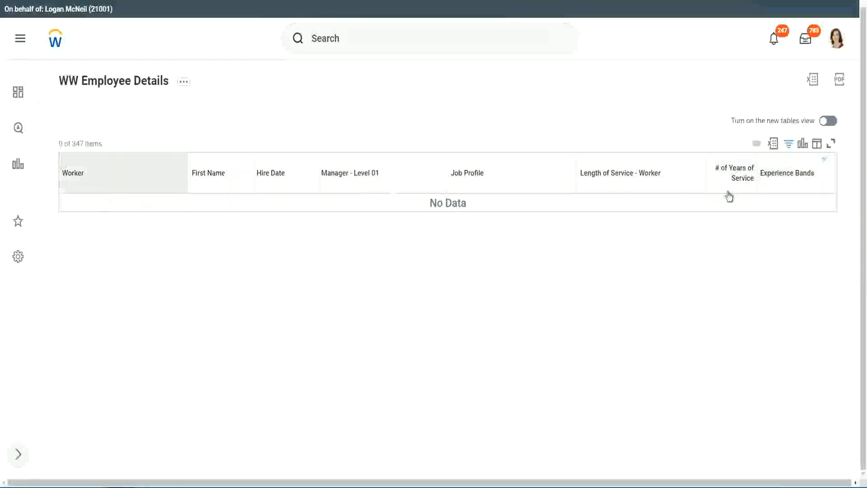
- Change the Experience Bands filter from Amateur to Legend and check the 1900 hire date
click(784, 174)
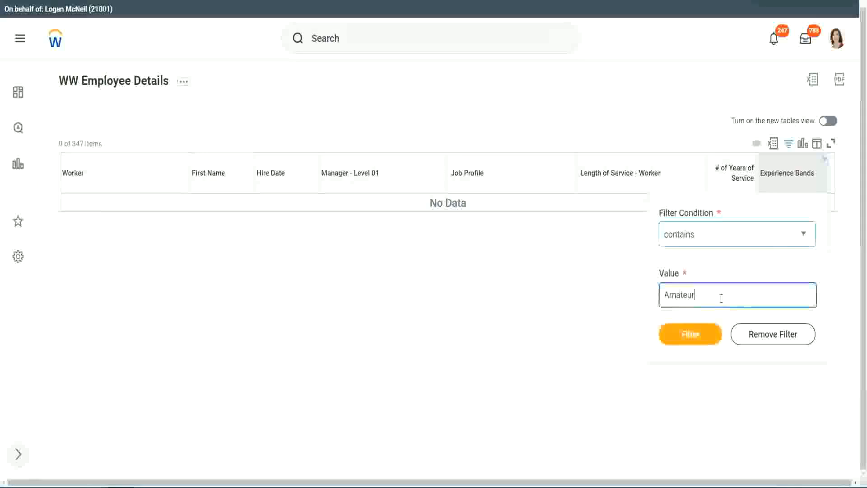
drag(638, 298, 621, 299)
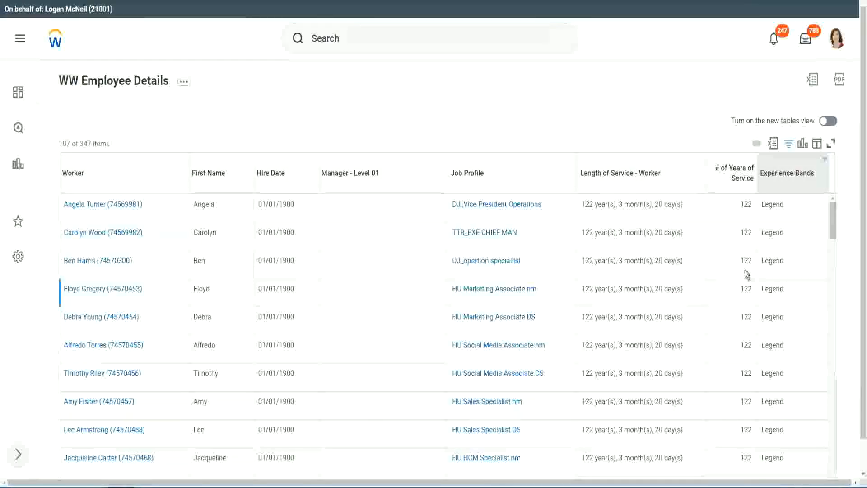
scroll(744, 270, down, 15)
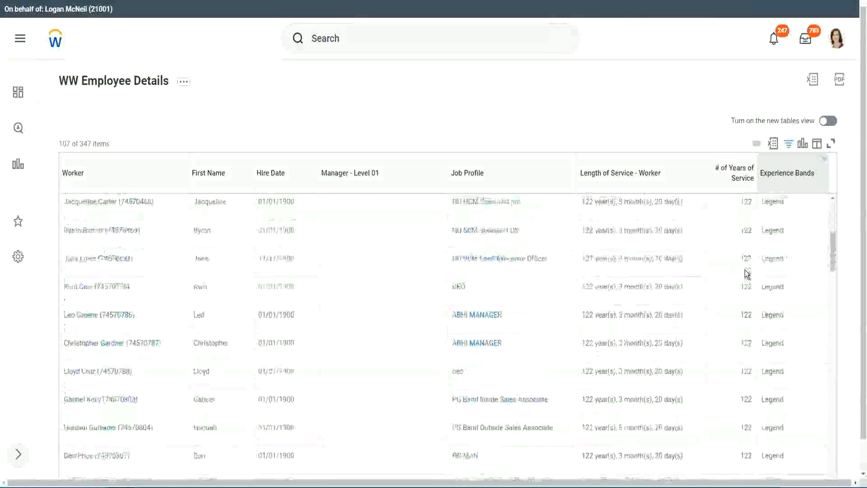
scroll(744, 270, down, 3)
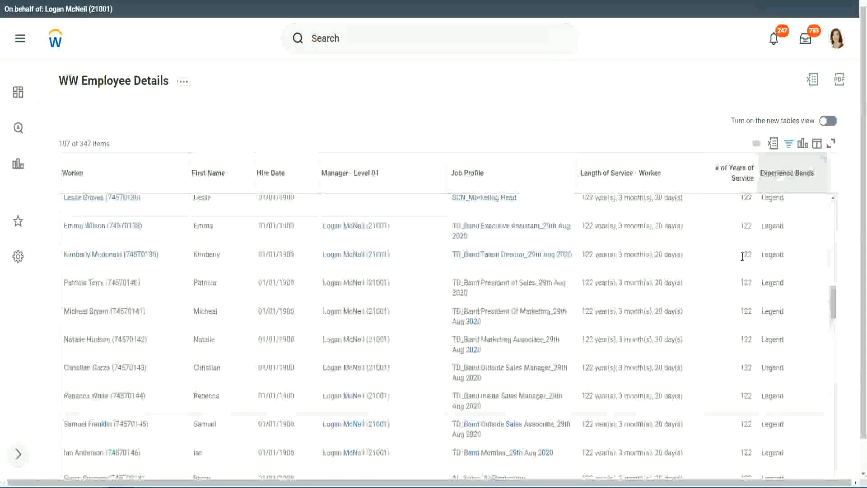
scroll(686, 257, down, 10)
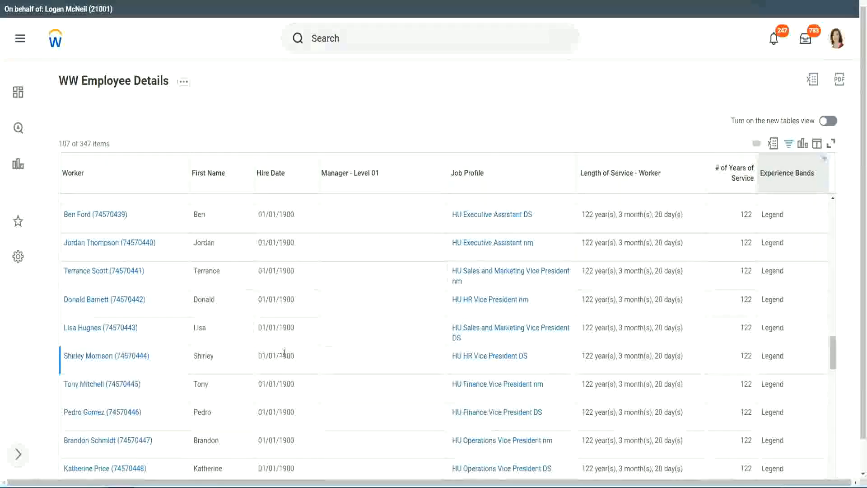
double_click(287, 356)
- Scroll the 107 Legend results, checking years of service values from 102 to 122
scroll(738, 340, down, 5)
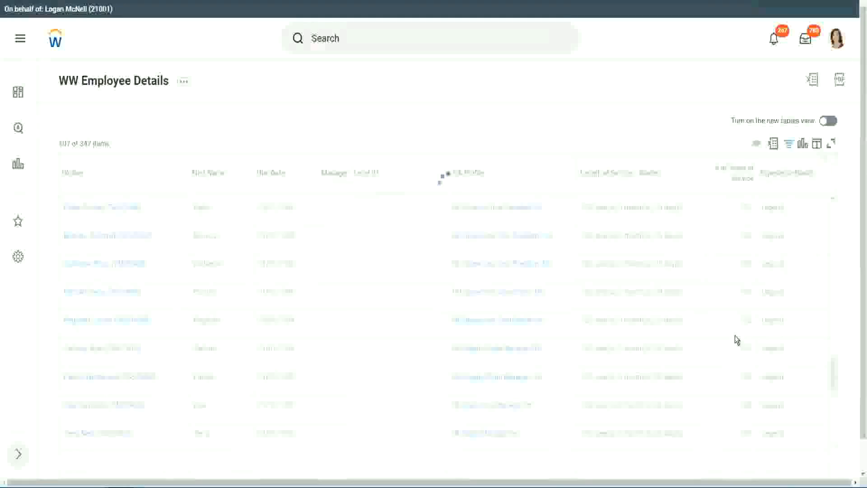
scroll(736, 339, down, 5)
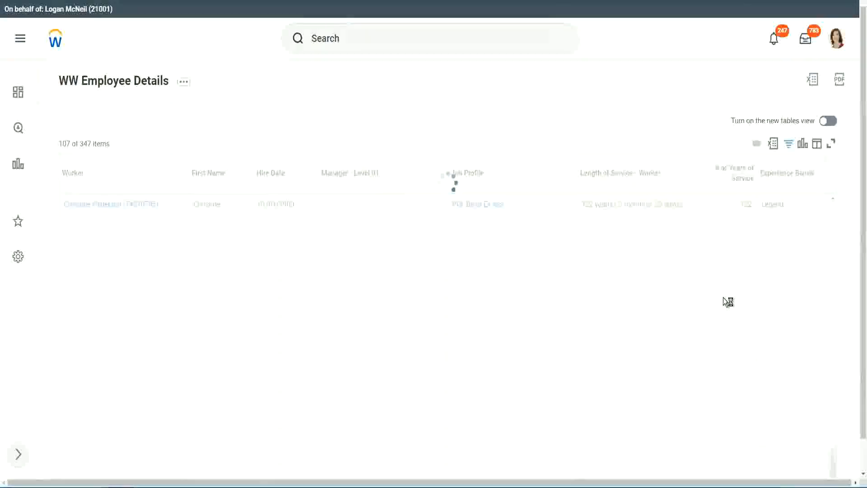
scroll(723, 297, down, 5)
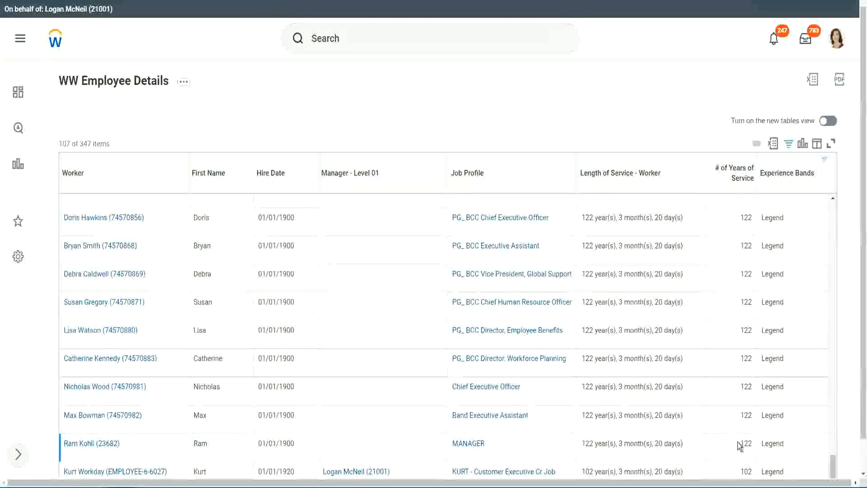
double_click(745, 471)
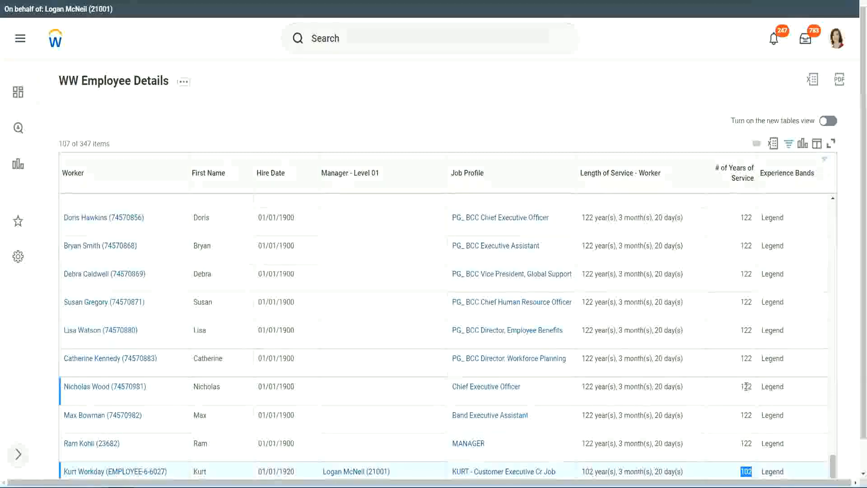
drag(745, 387, 752, 387)
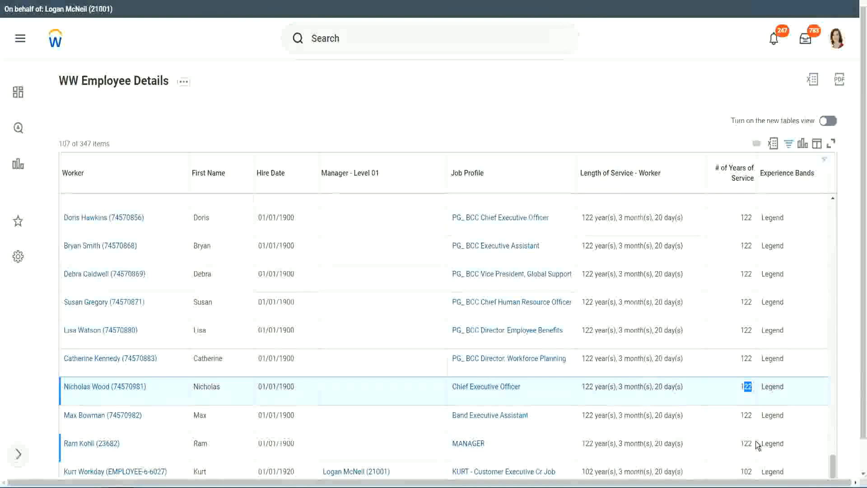
click(728, 360)
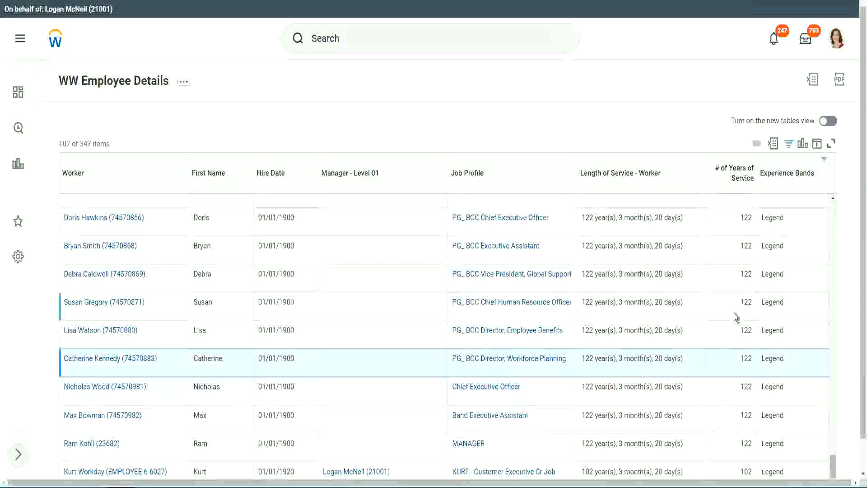
- Replace the Legend filter value with 'Experienced' and apply the Experience Bands filter
click(792, 189)
click(710, 346)
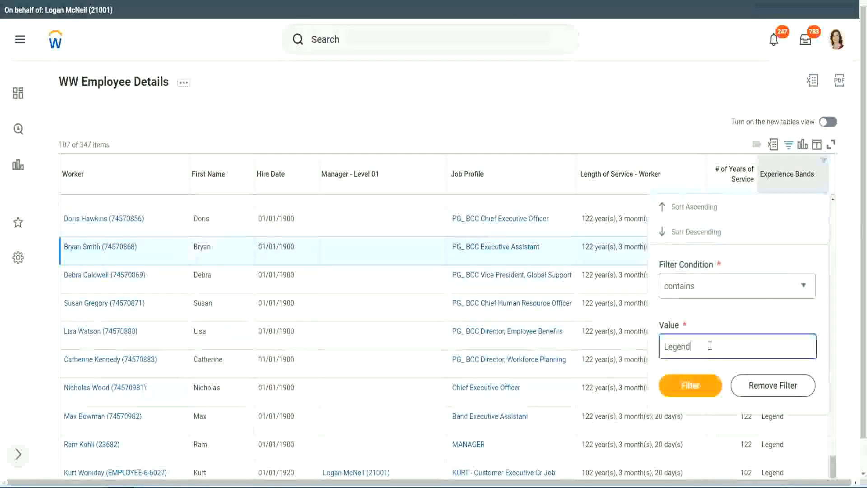
drag(710, 345, 598, 349)
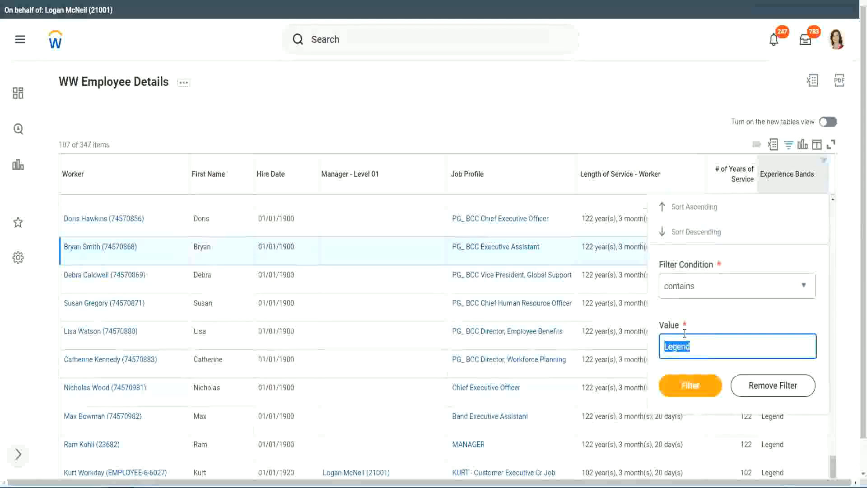
text(Ex)
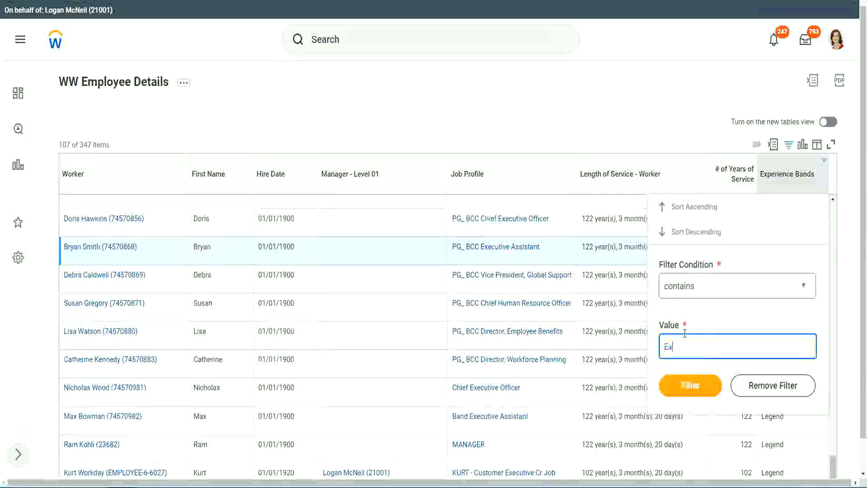
text(per)
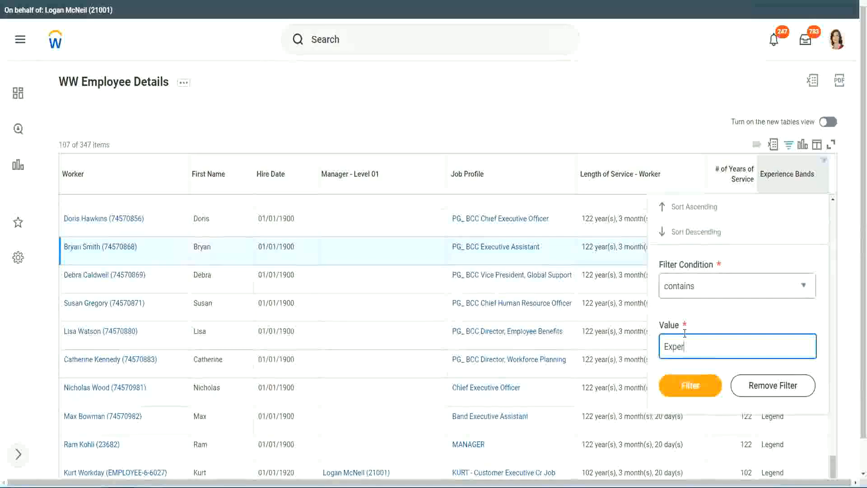
text(ienced)
click(690, 390)
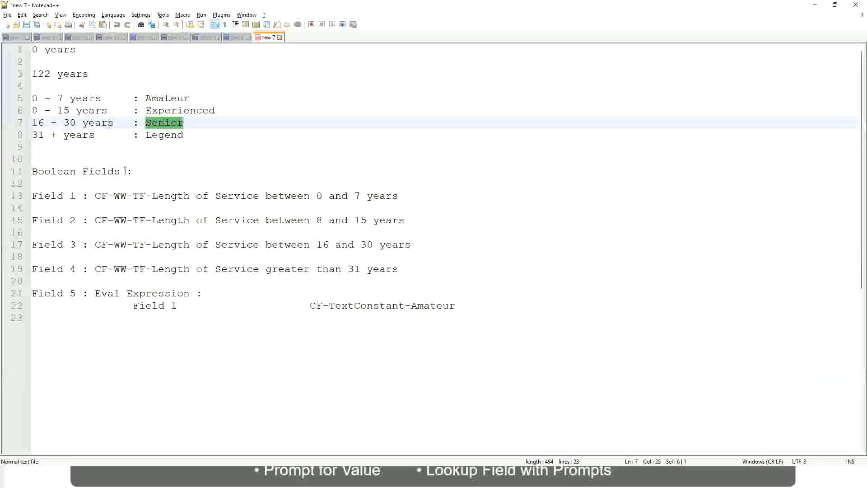
drag(39, 112, 69, 112)
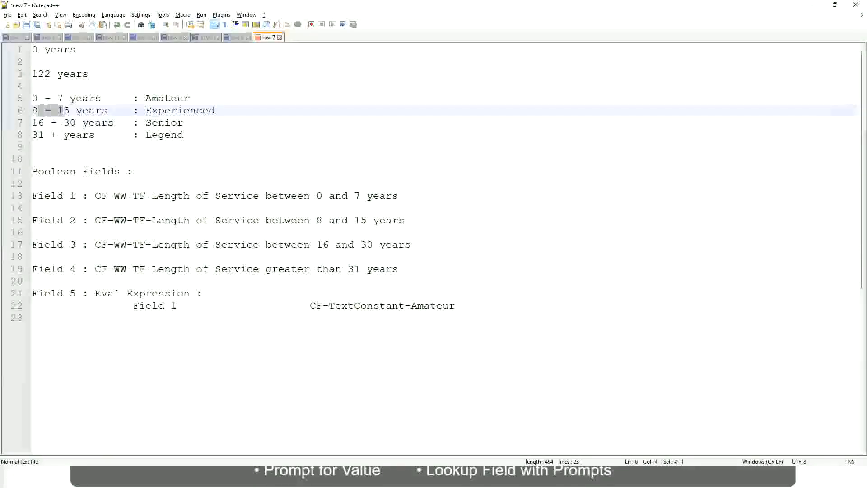
click(70, 111)
click(99, 112)
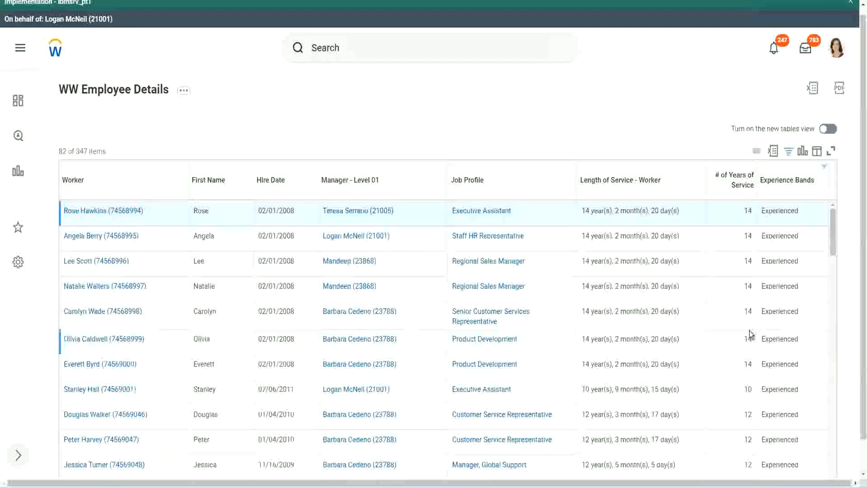
scroll(749, 334, down, 5)
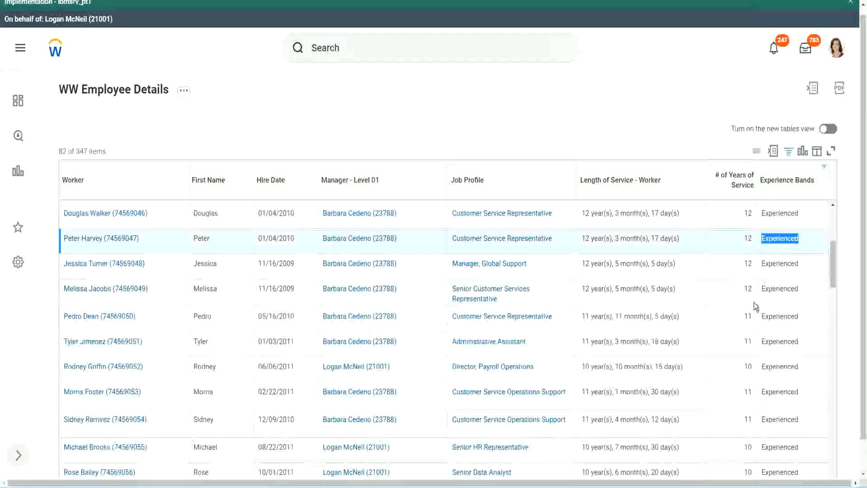
scroll(752, 312, down, 3)
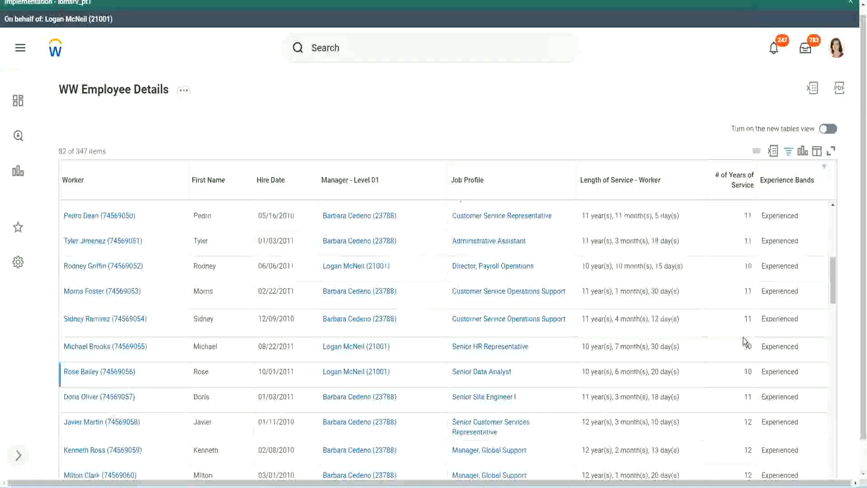
click(747, 318)
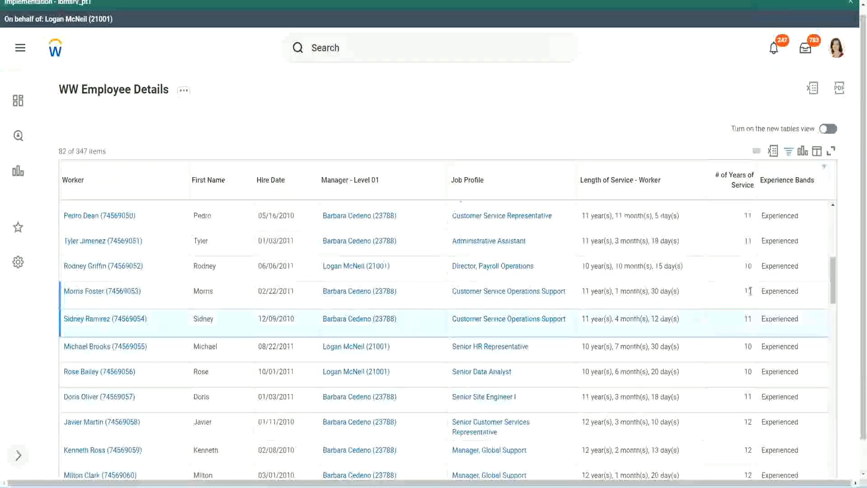
click(788, 291)
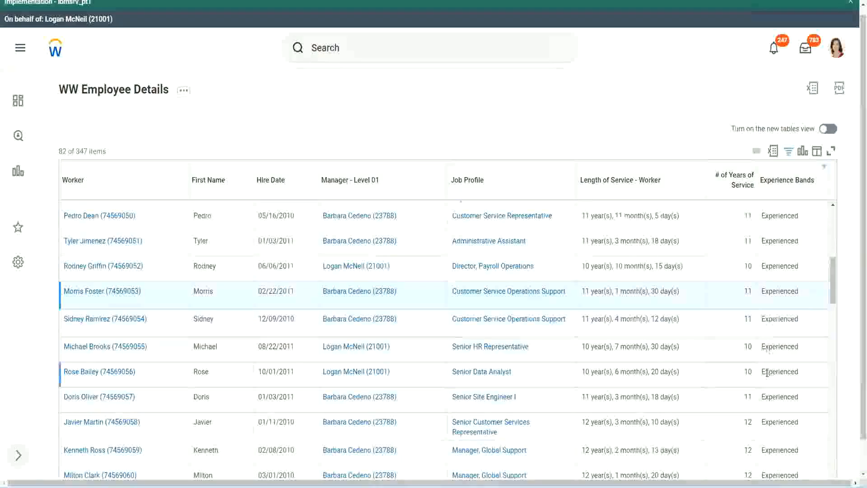
scroll(766, 373, down, 8)
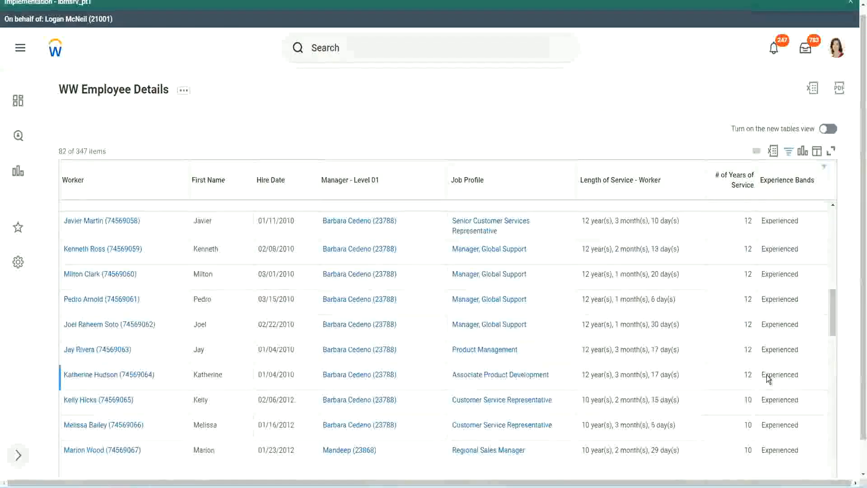